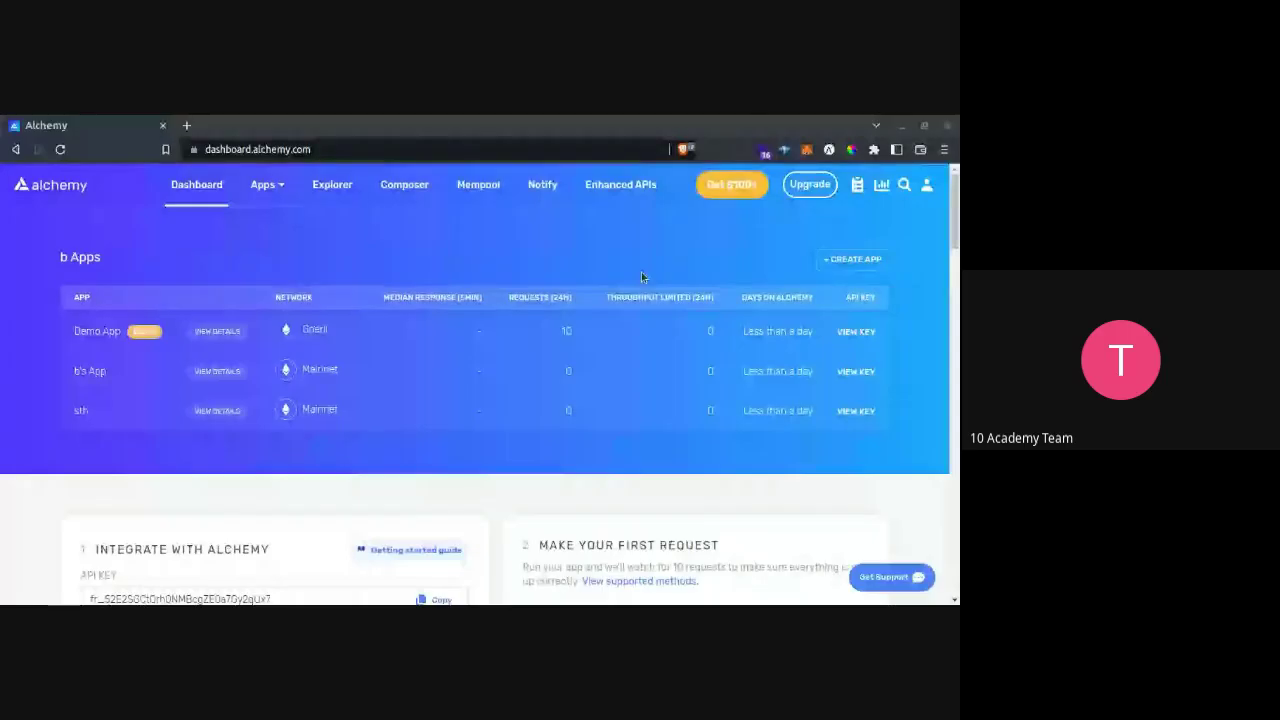
- Start a new app named "Token" with the description "differnt"
{"action": "left_click", "coordinate": [869, 258]}
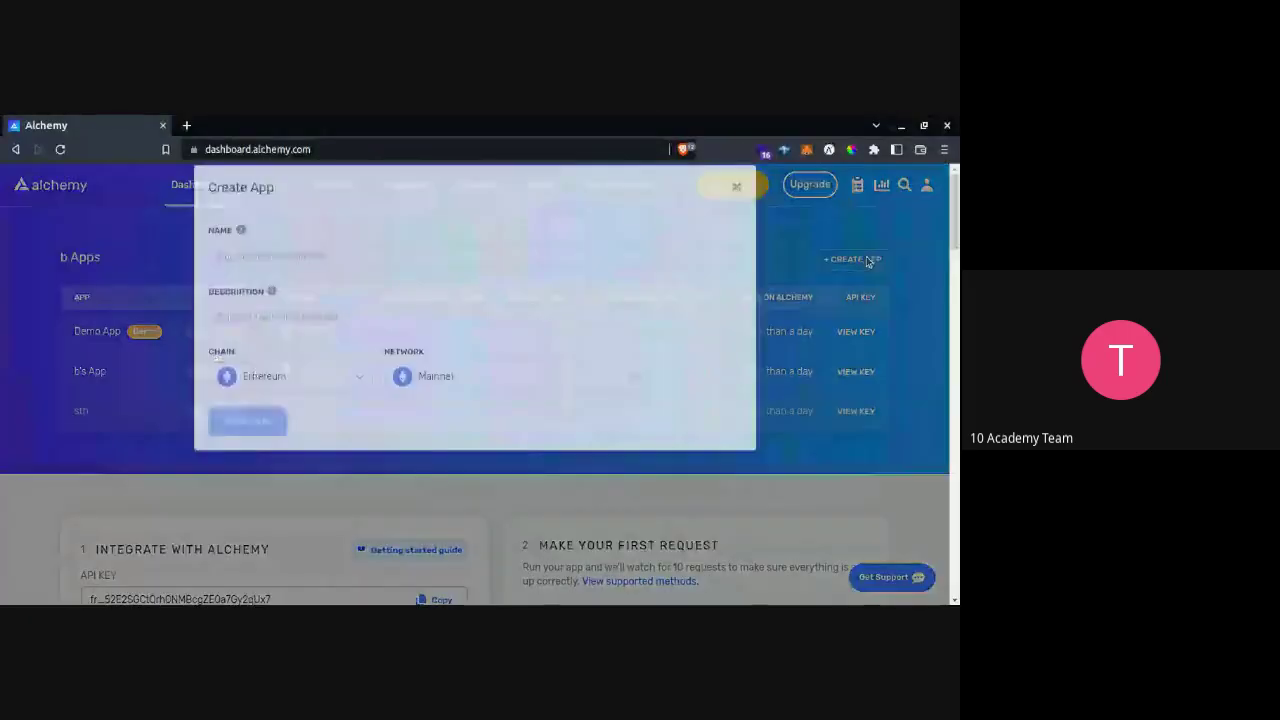
{"action": "left_click", "coordinate": [516, 262]}
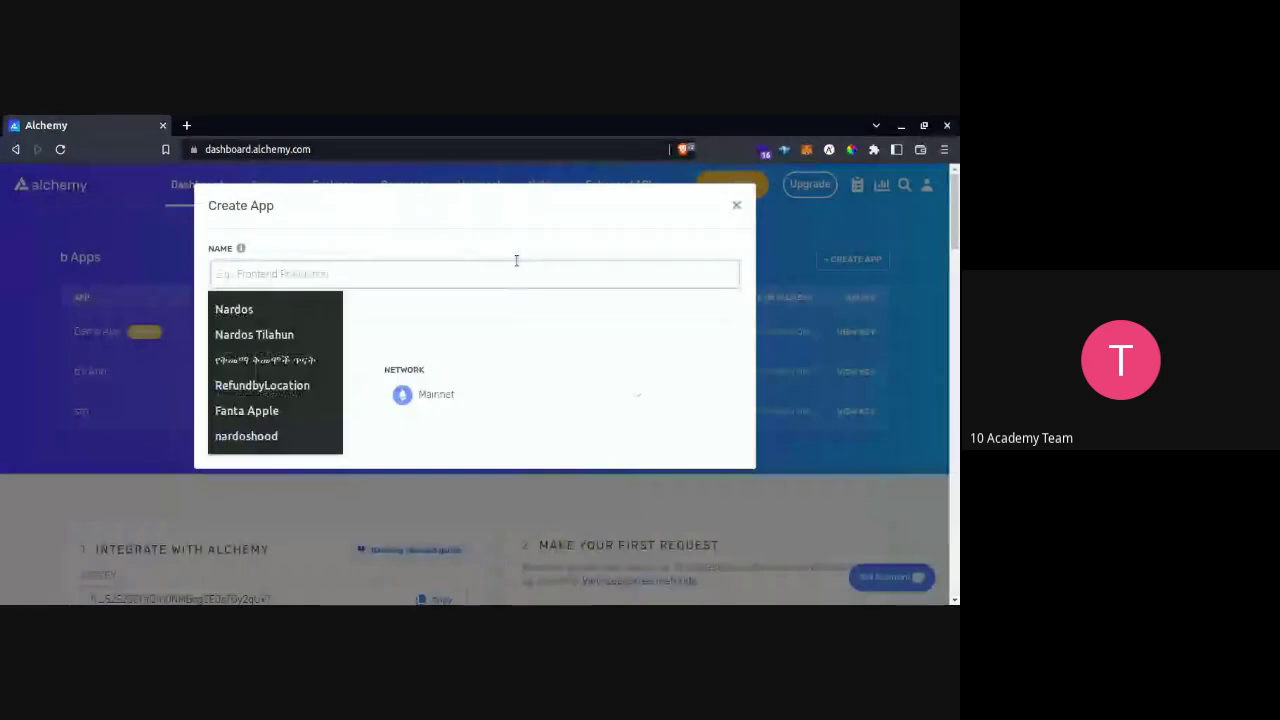
{"action": "type", "text": "Token"}
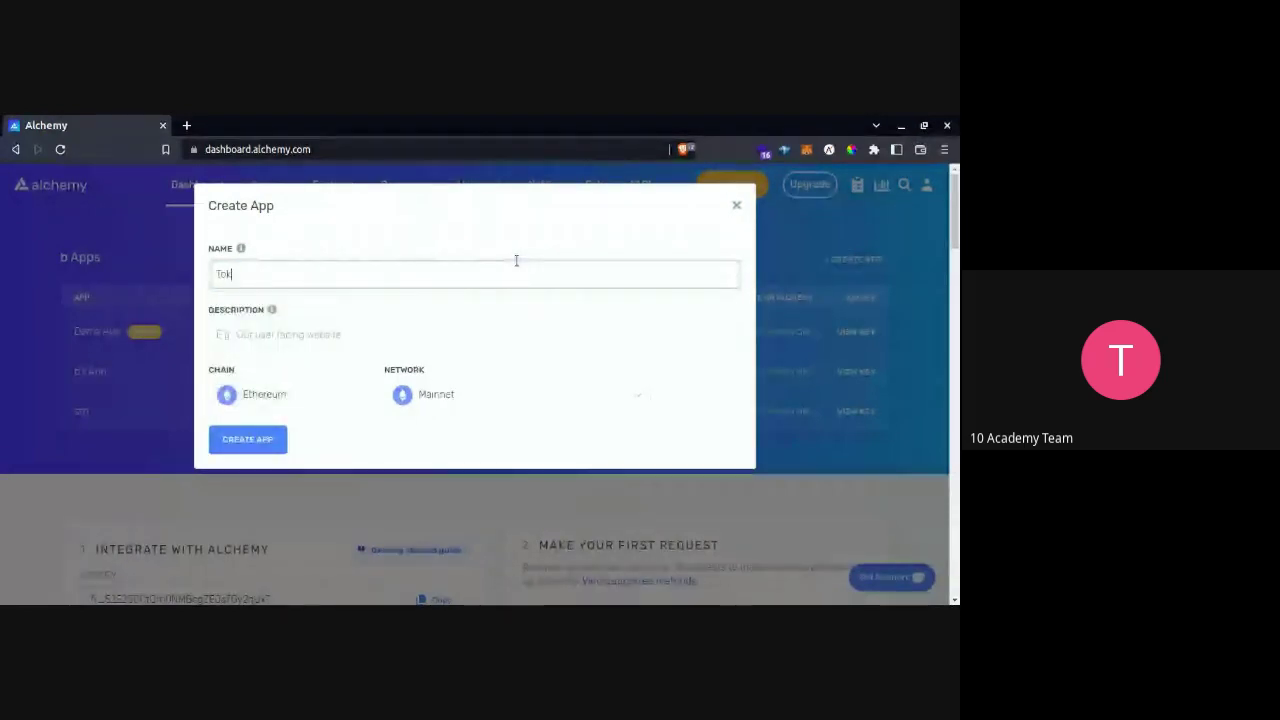
{"action": "left_click", "coordinate": [336, 333]}
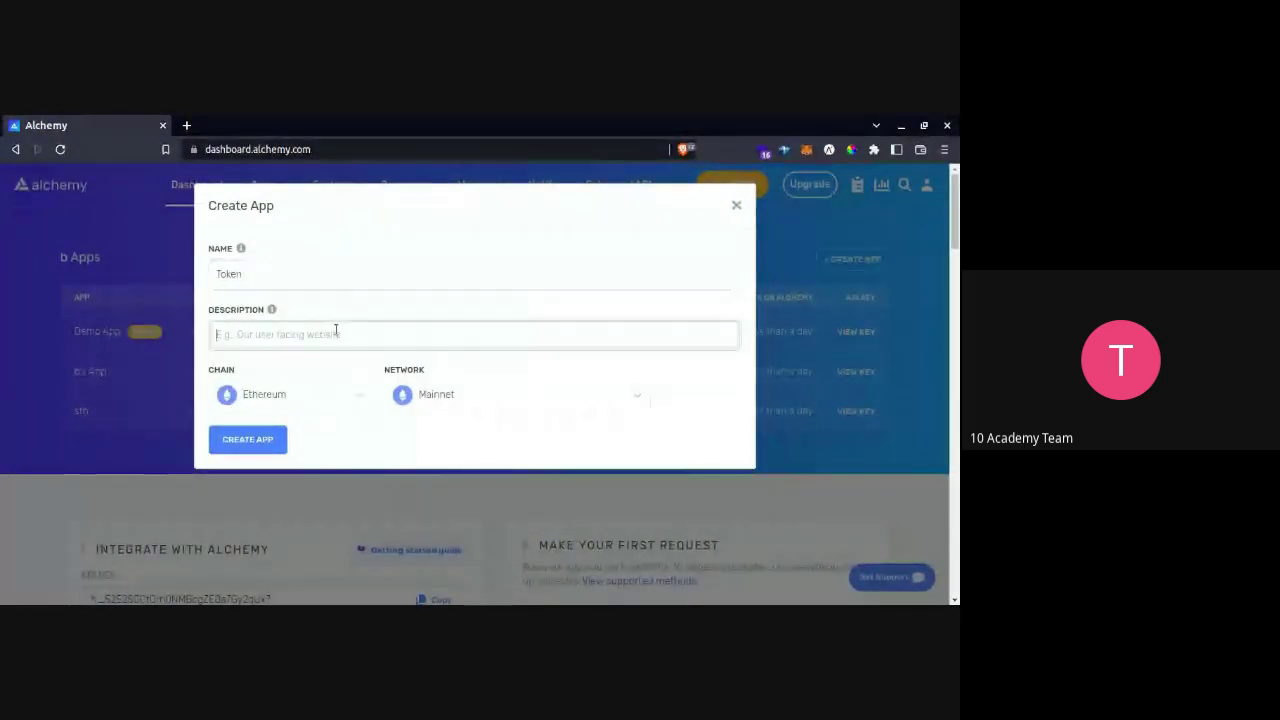
{"action": "type", "text": "differnt"}
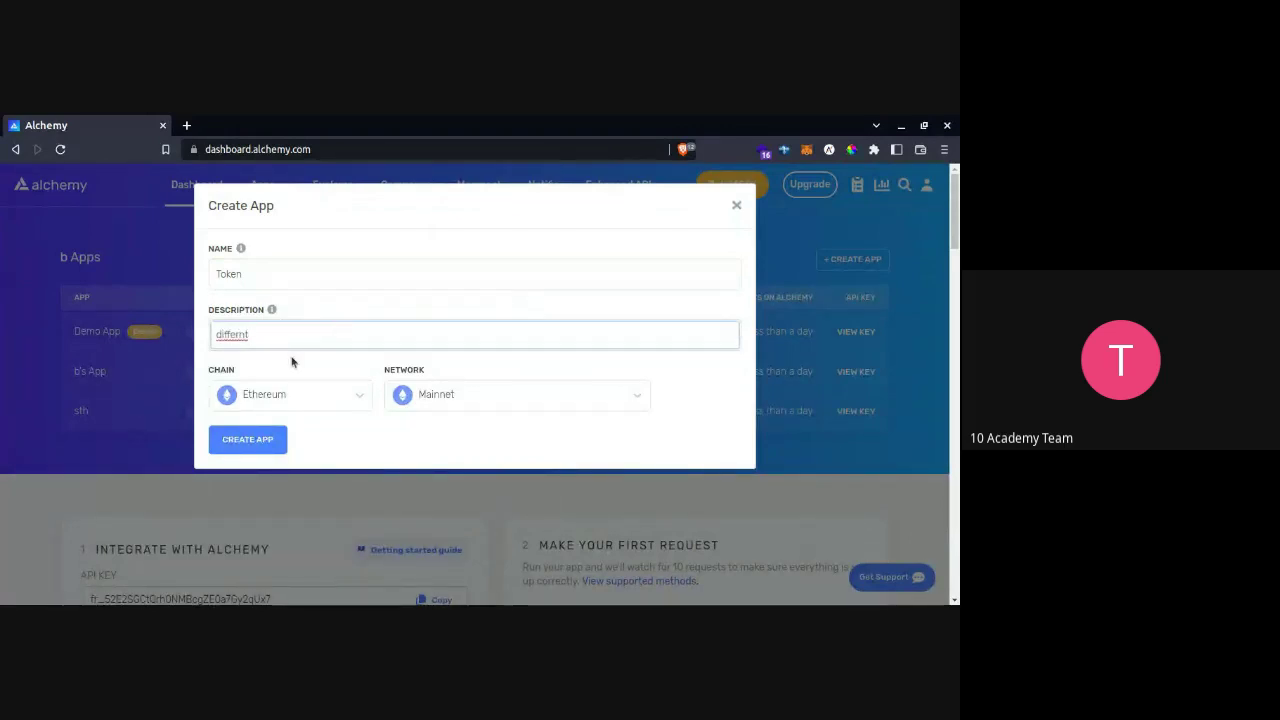
- Review the available chains, keep Ethereum for the Token app, and set its network to Goerli
{"action": "left_click", "coordinate": [362, 395]}
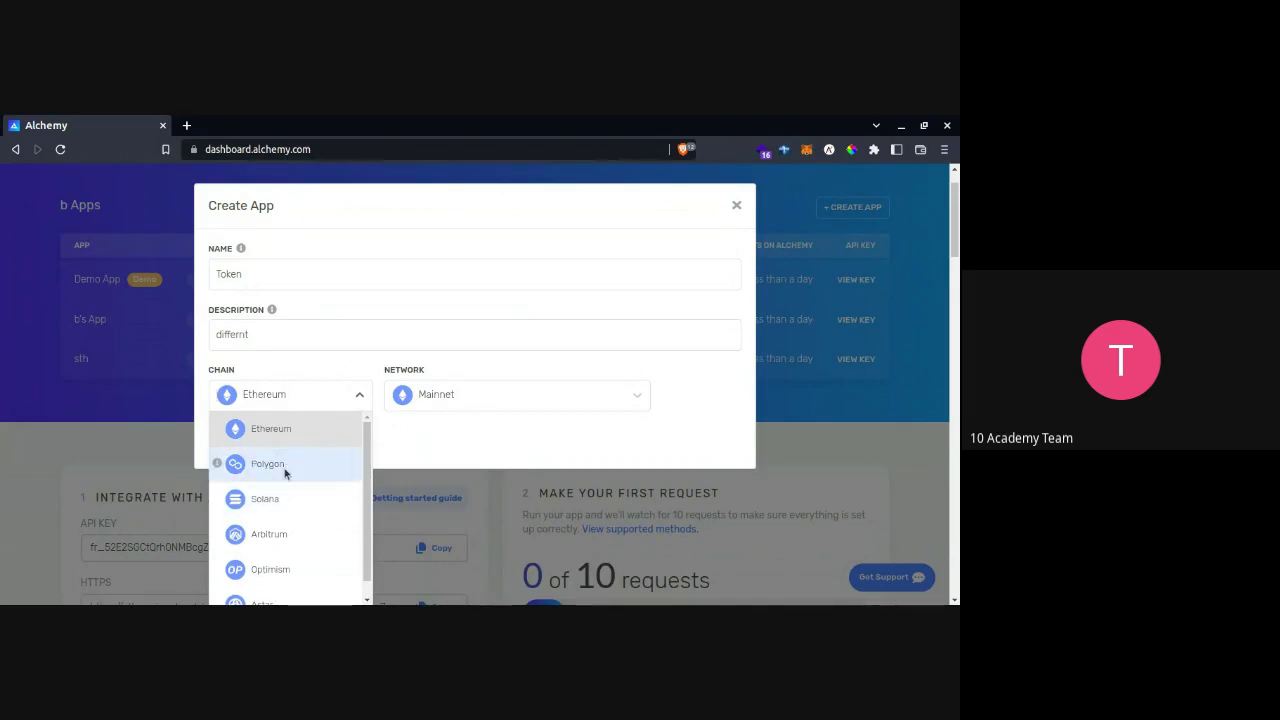
{"action": "scroll", "coordinate": [285, 527], "scroll_direction": "down", "scroll_amount": 1}
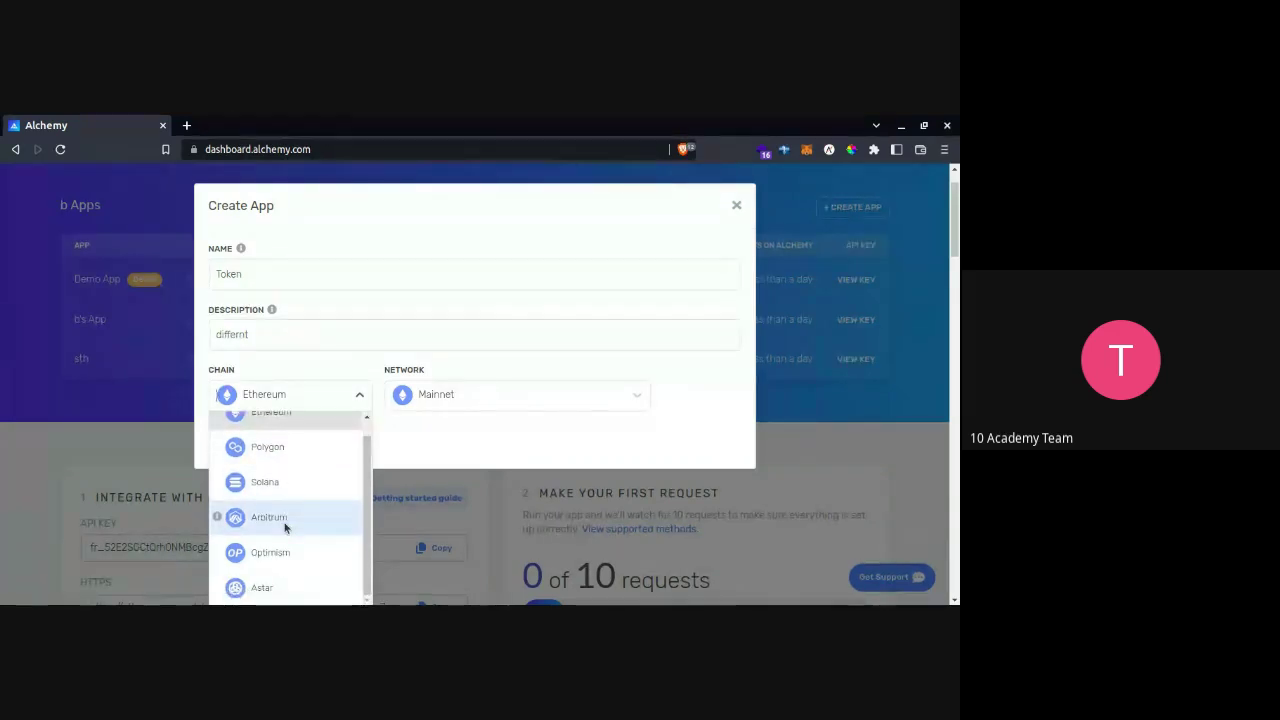
{"action": "scroll", "coordinate": [286, 526], "scroll_direction": "up", "scroll_amount": 1}
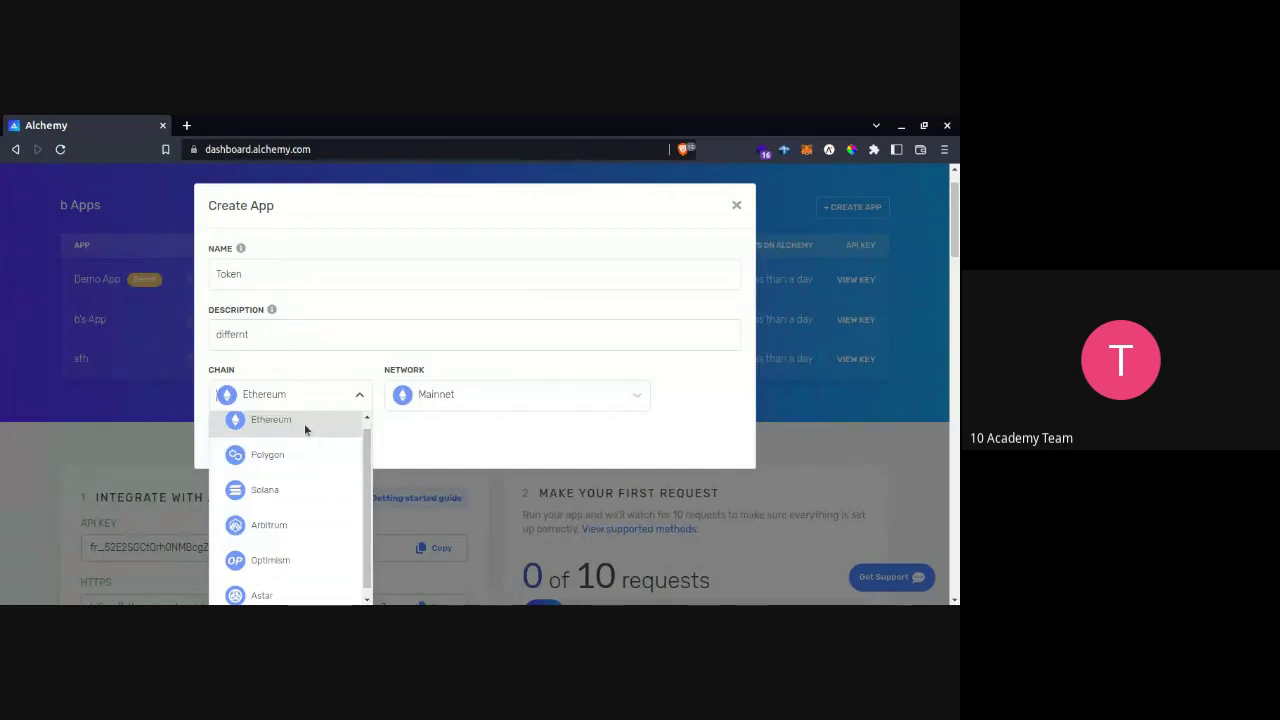
{"action": "left_click", "coordinate": [400, 417]}
{"action": "left_click", "coordinate": [362, 404]}
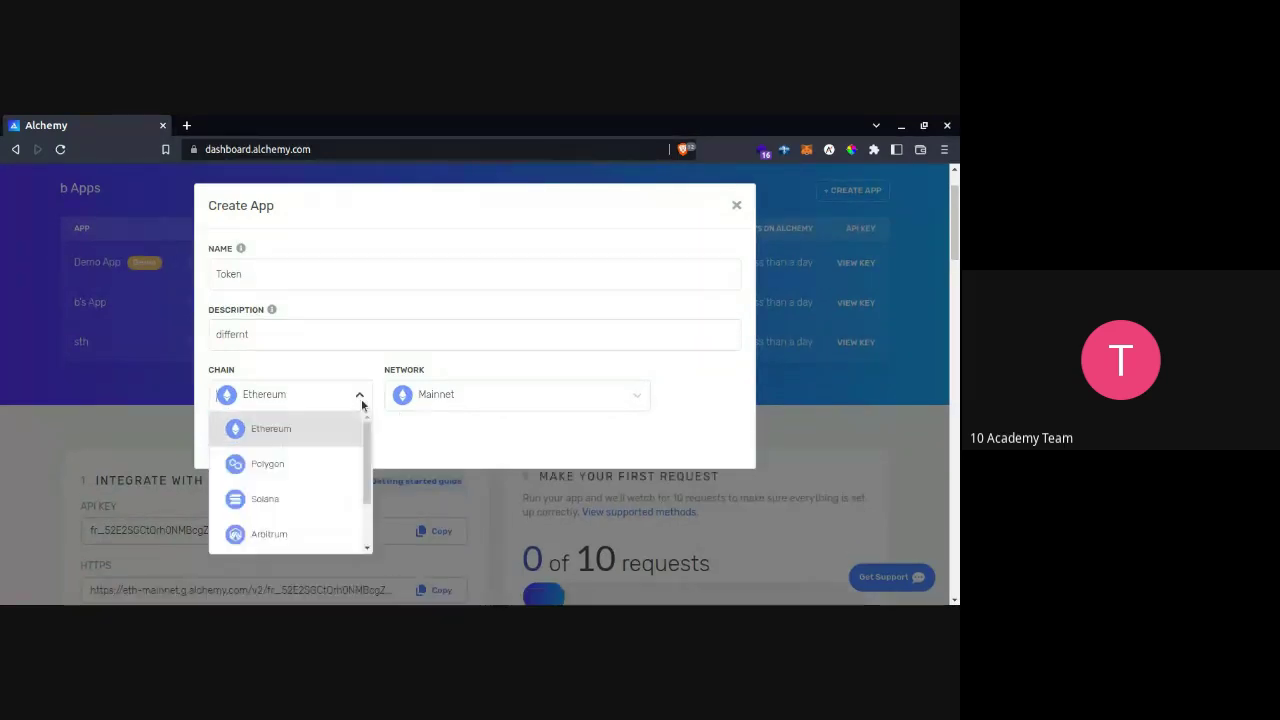
{"action": "left_click", "coordinate": [421, 399]}
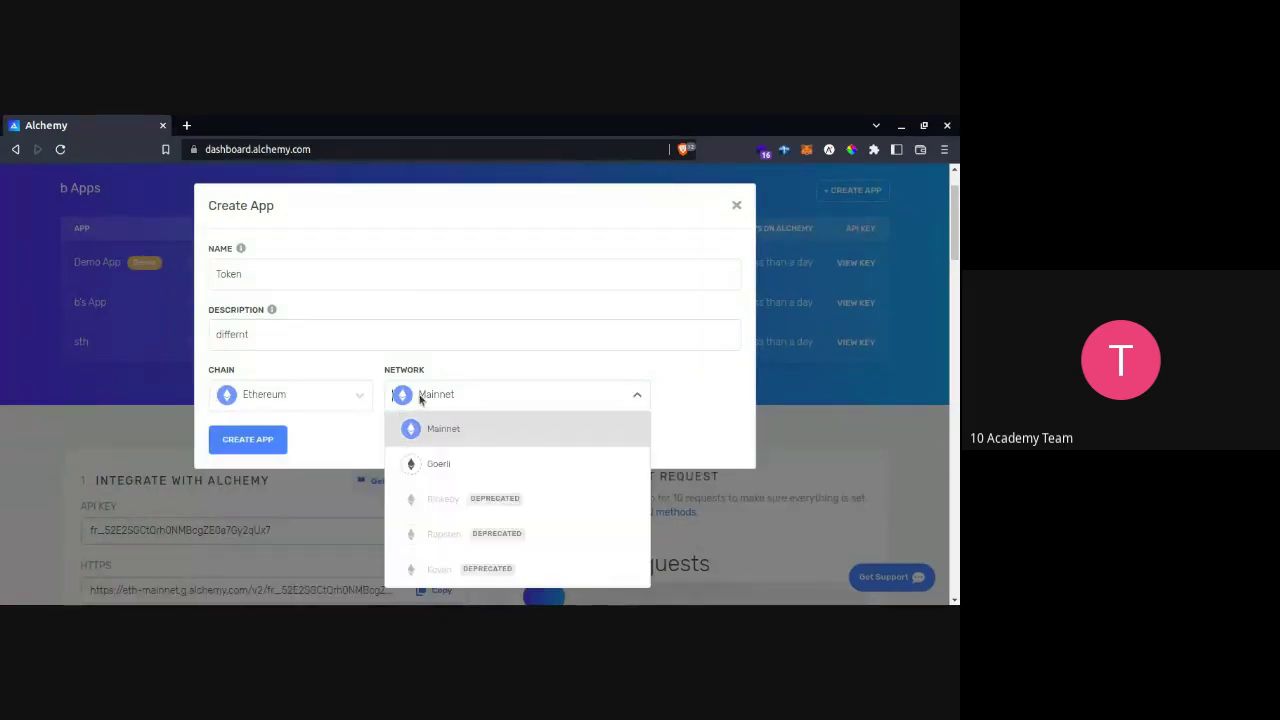
{"action": "left_click", "coordinate": [430, 468]}
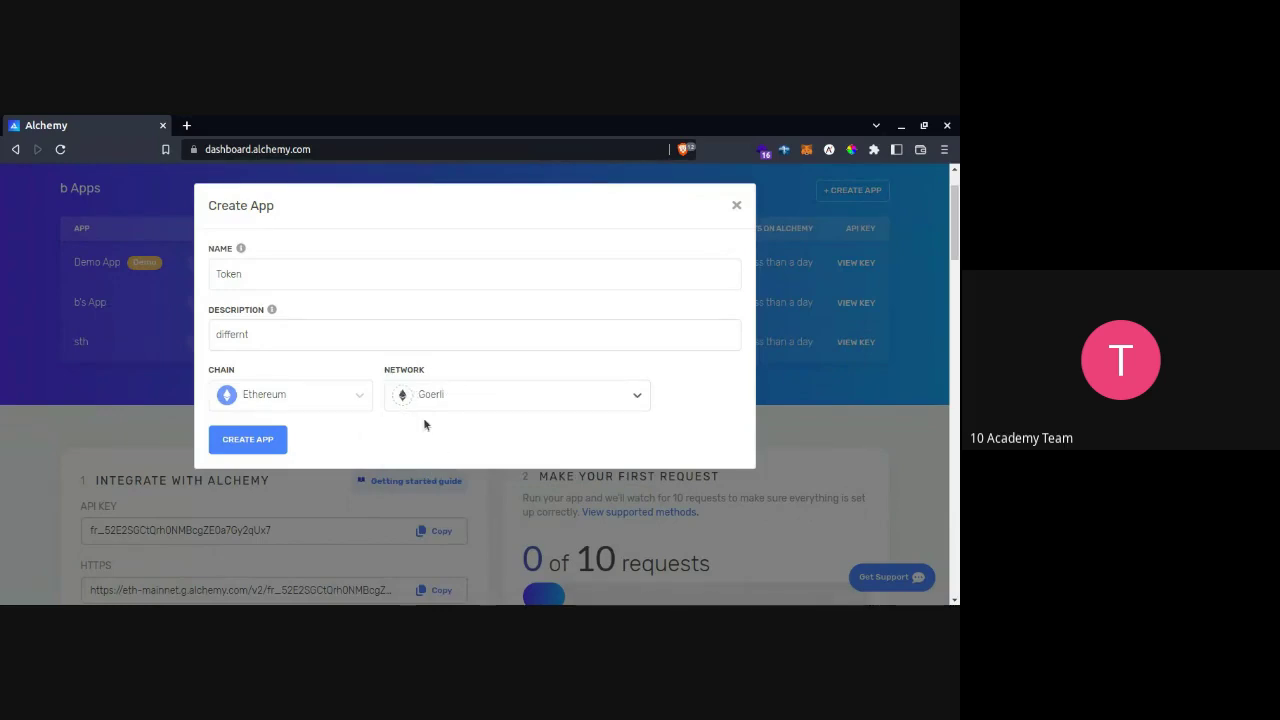
- Create the Token app, view its API key and connection details, and close them
{"action": "left_click", "coordinate": [257, 436]}
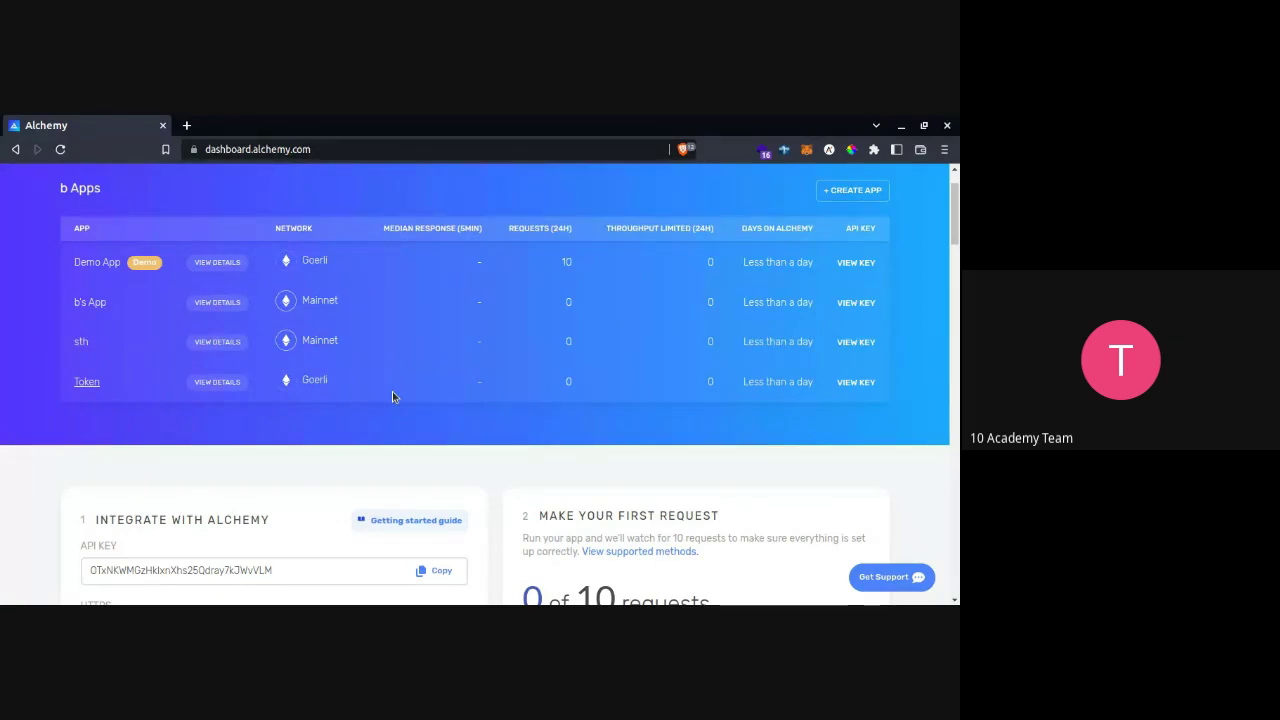
{"action": "left_click", "coordinate": [852, 383]}
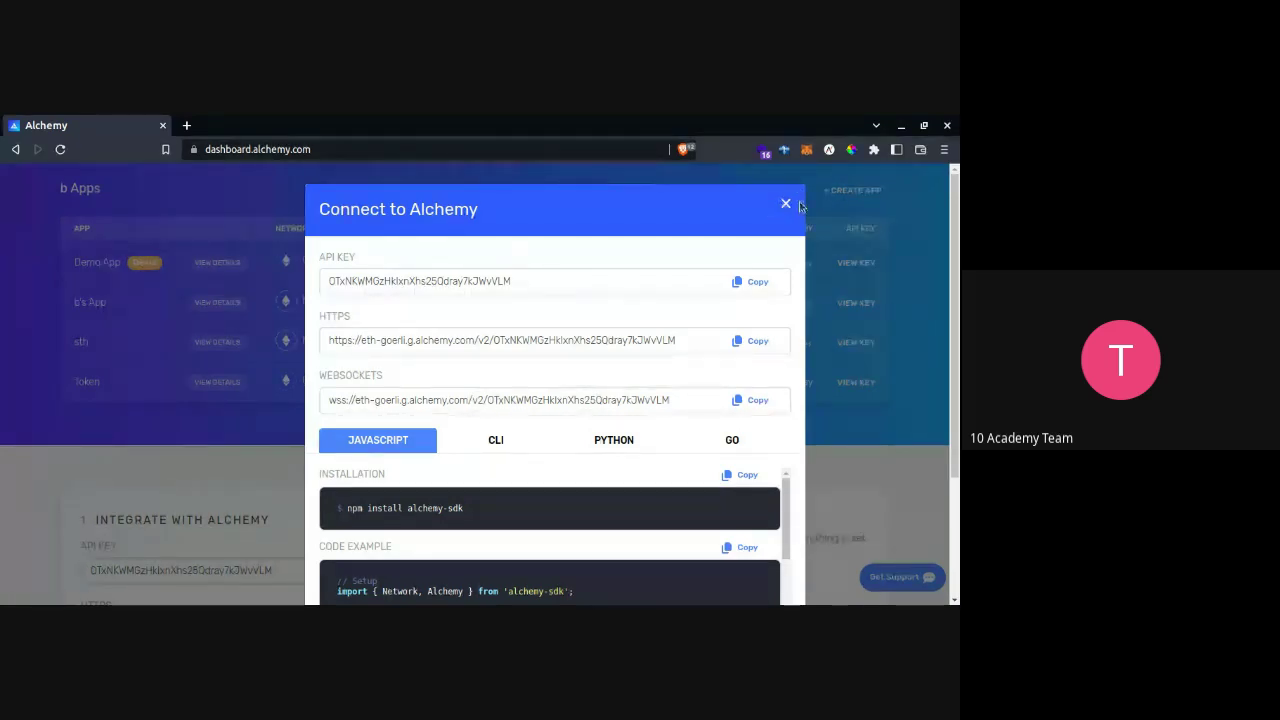
{"action": "left_click", "coordinate": [786, 203]}
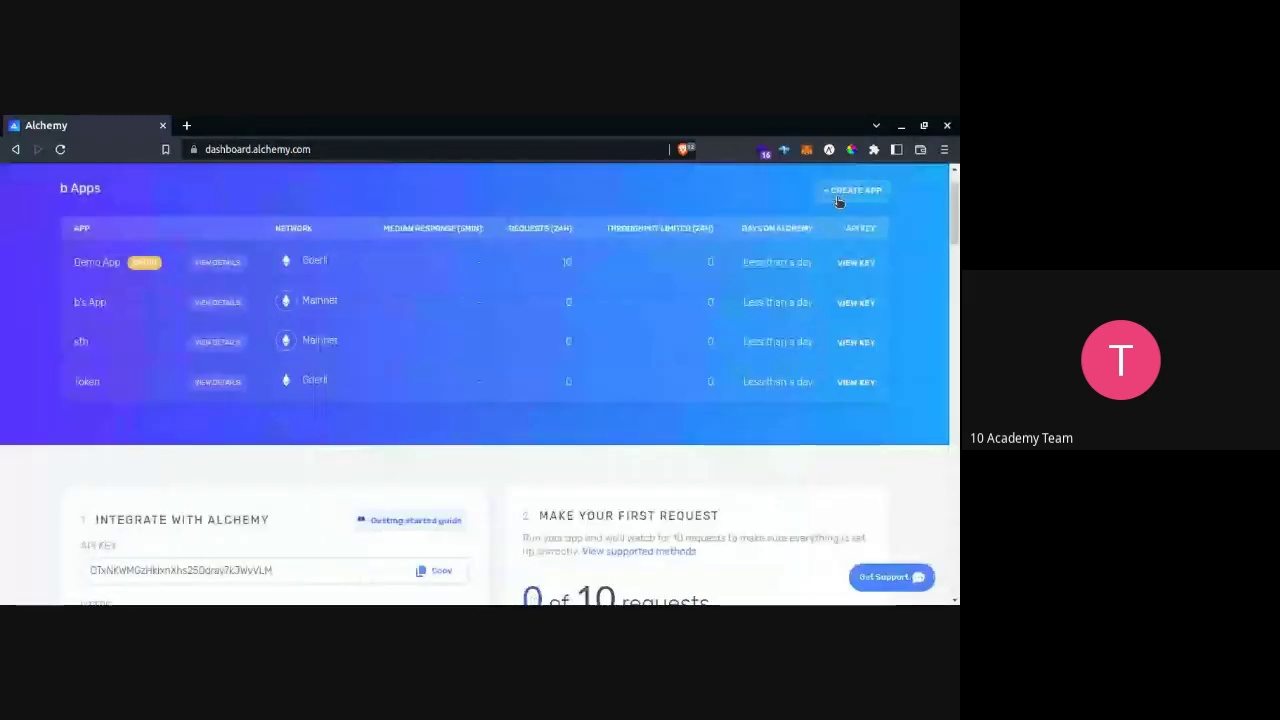
- Start another new app, using the first suggested saved name as its name and "shfs" as its description
{"action": "left_click", "coordinate": [838, 192]}
{"action": "left_click", "coordinate": [300, 274]}
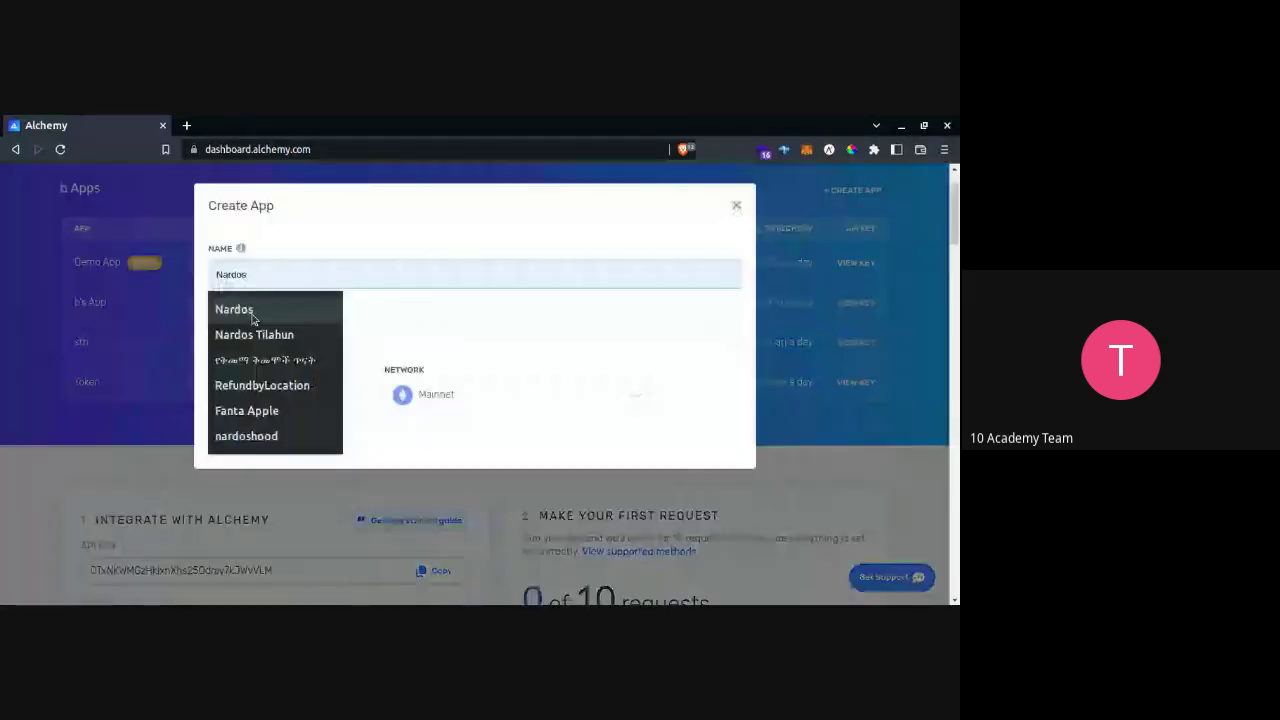
{"action": "left_click", "coordinate": [252, 312]}
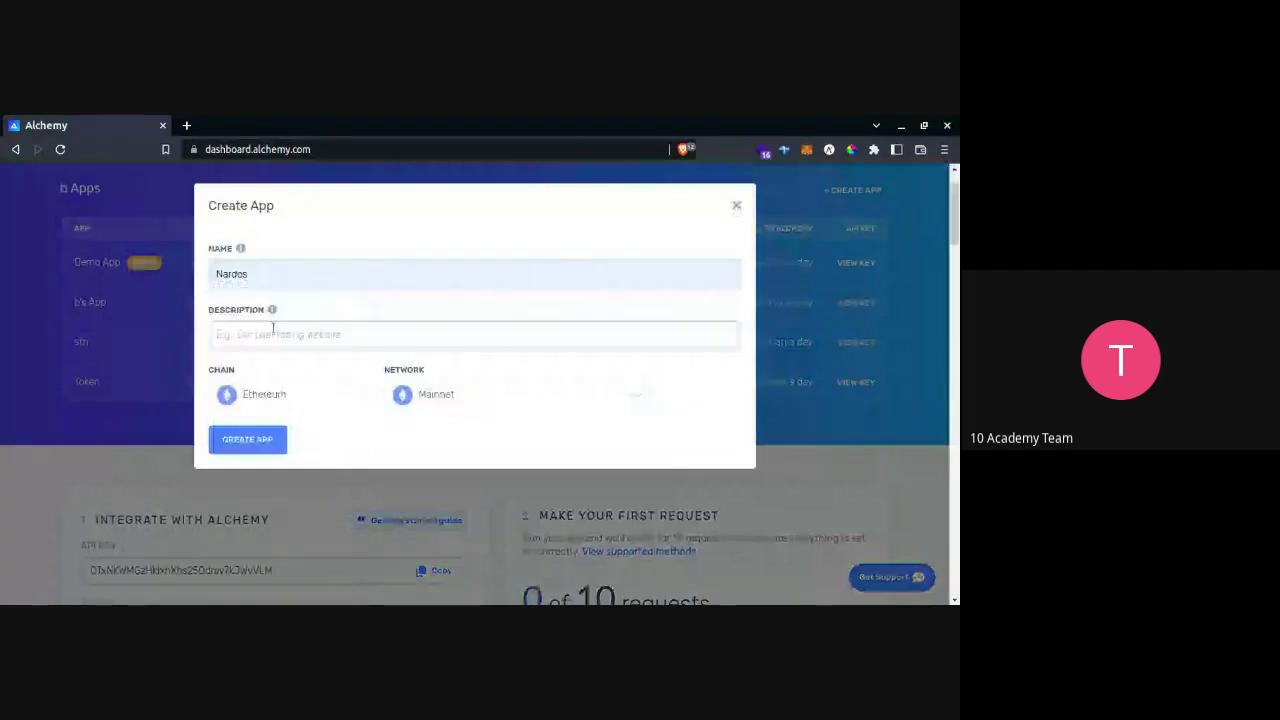
{"action": "left_click", "coordinate": [272, 333]}
{"action": "type", "text": "snfs"}
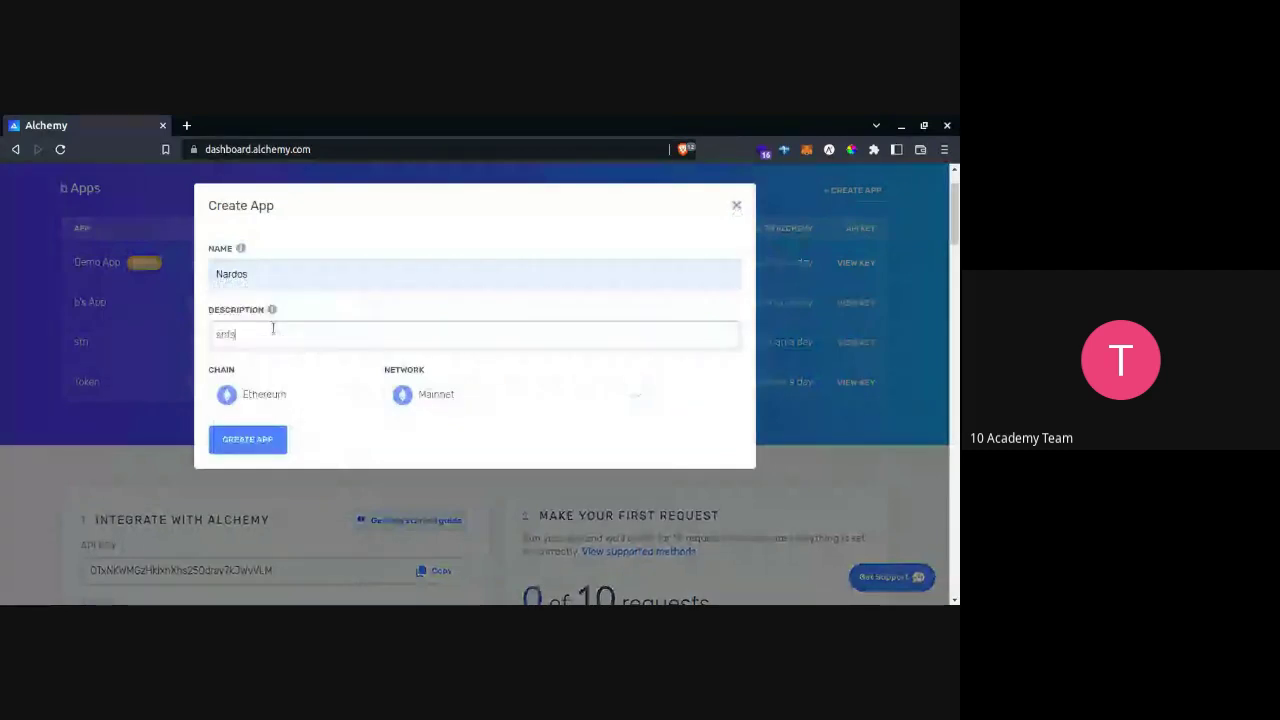
- Set the second new app's network to Goerli on the Ethereum chain and create the app
{"action": "left_click", "coordinate": [428, 396]}
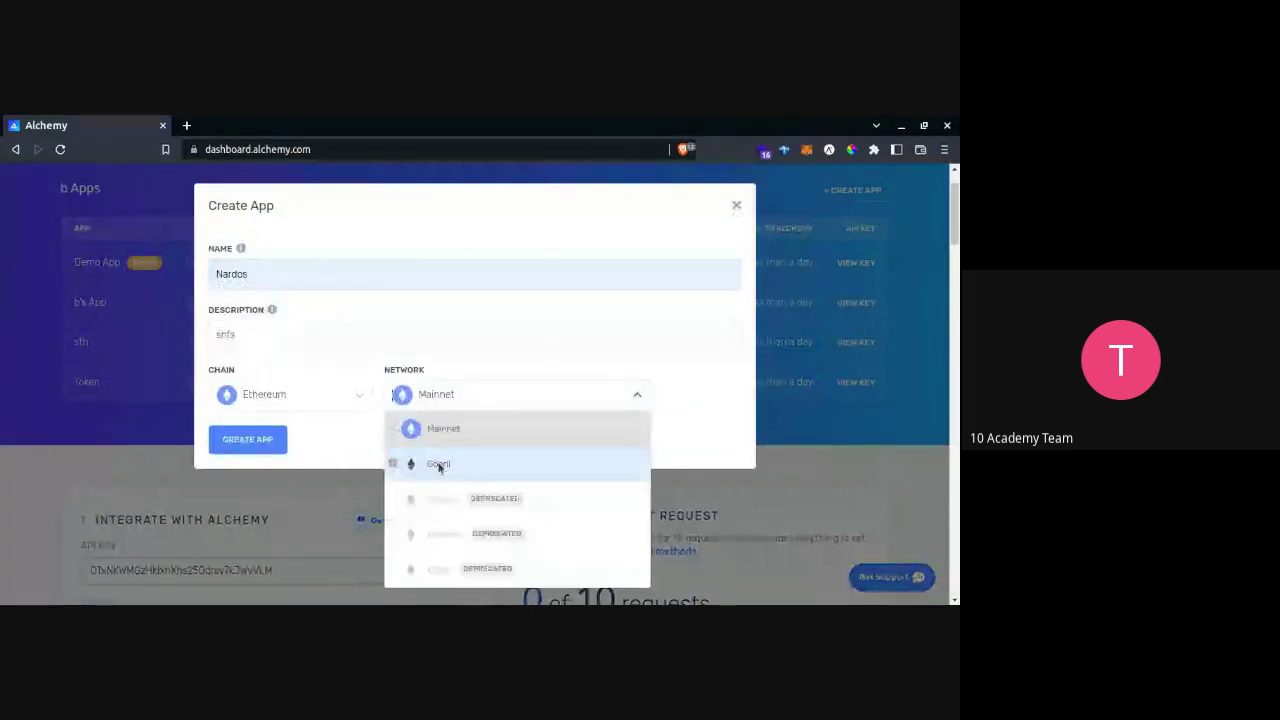
{"action": "left_click", "coordinate": [457, 467]}
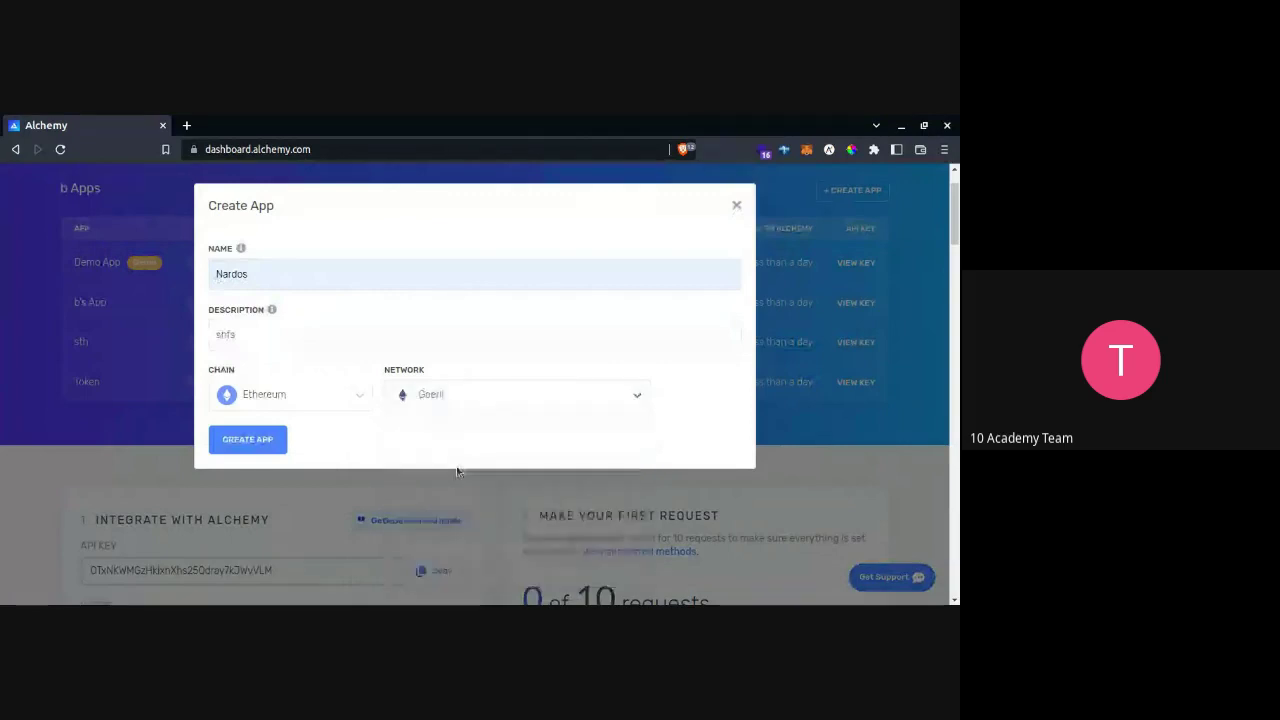
{"action": "left_click", "coordinate": [434, 397]}
{"action": "left_click", "coordinate": [434, 397]}
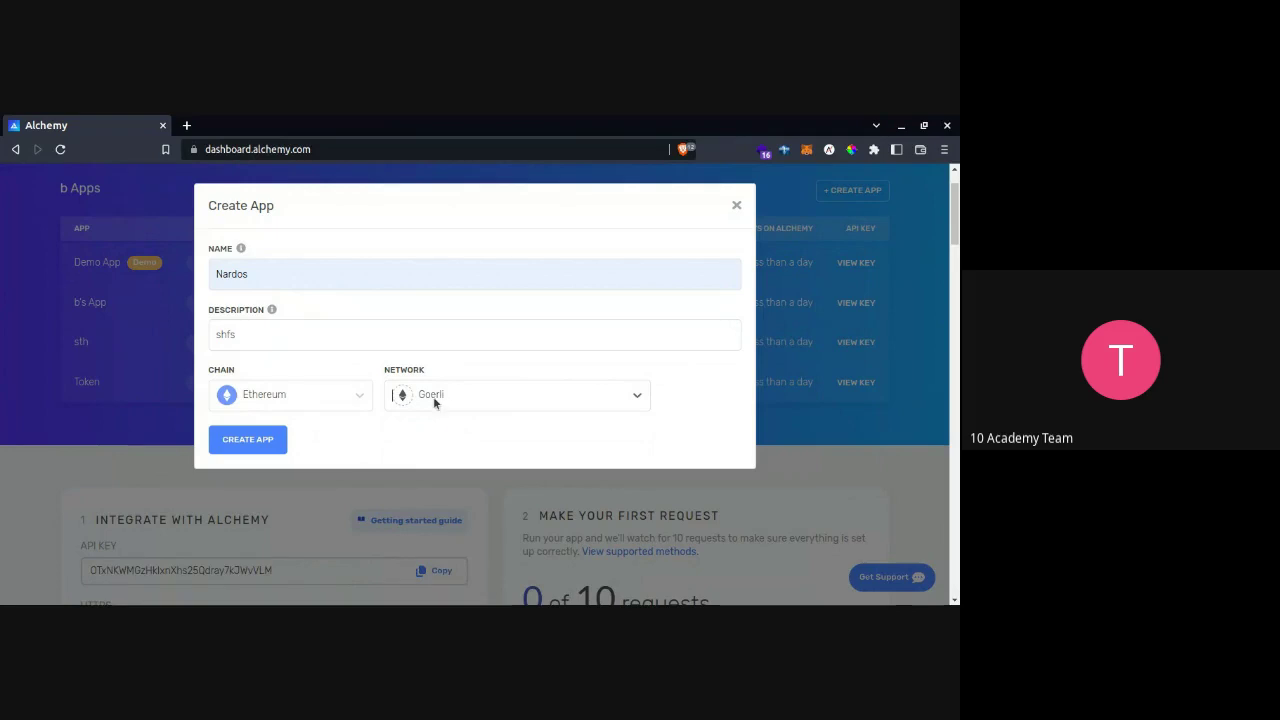
{"action": "left_click", "coordinate": [249, 446]}
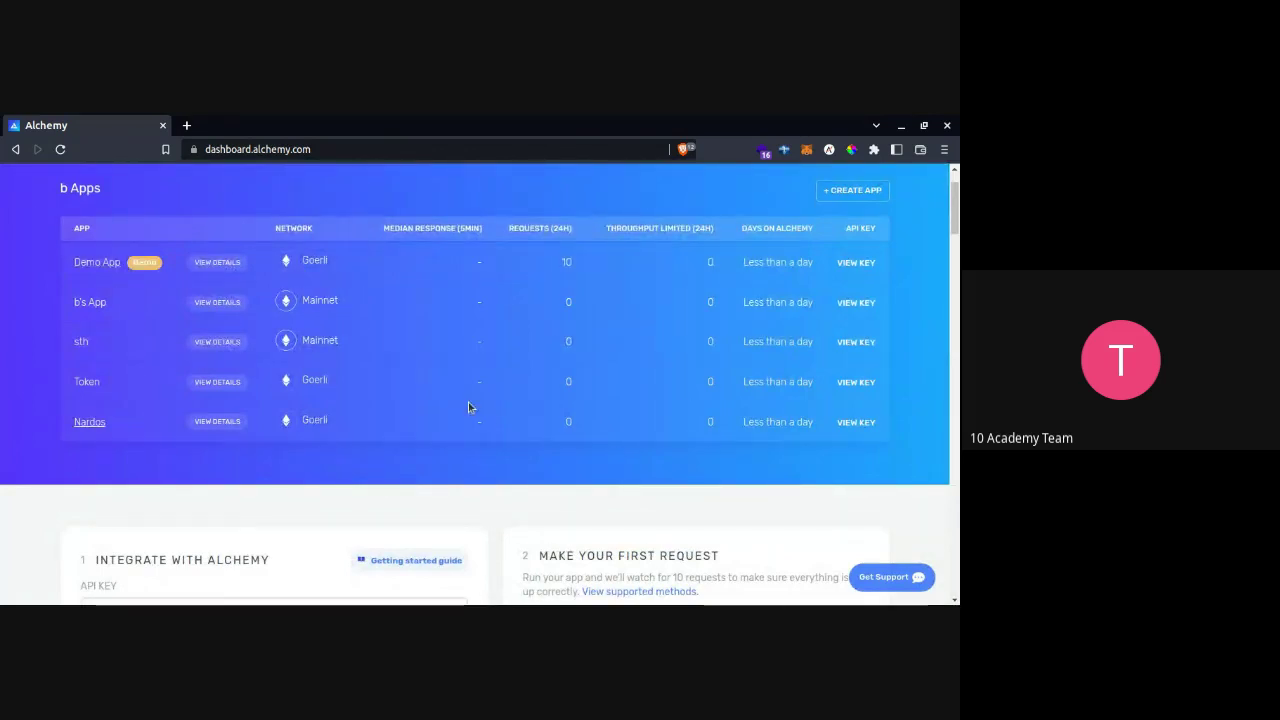
- Copy the API key of the newly created last app in the list and close its connection details
{"action": "left_click", "coordinate": [856, 423]}
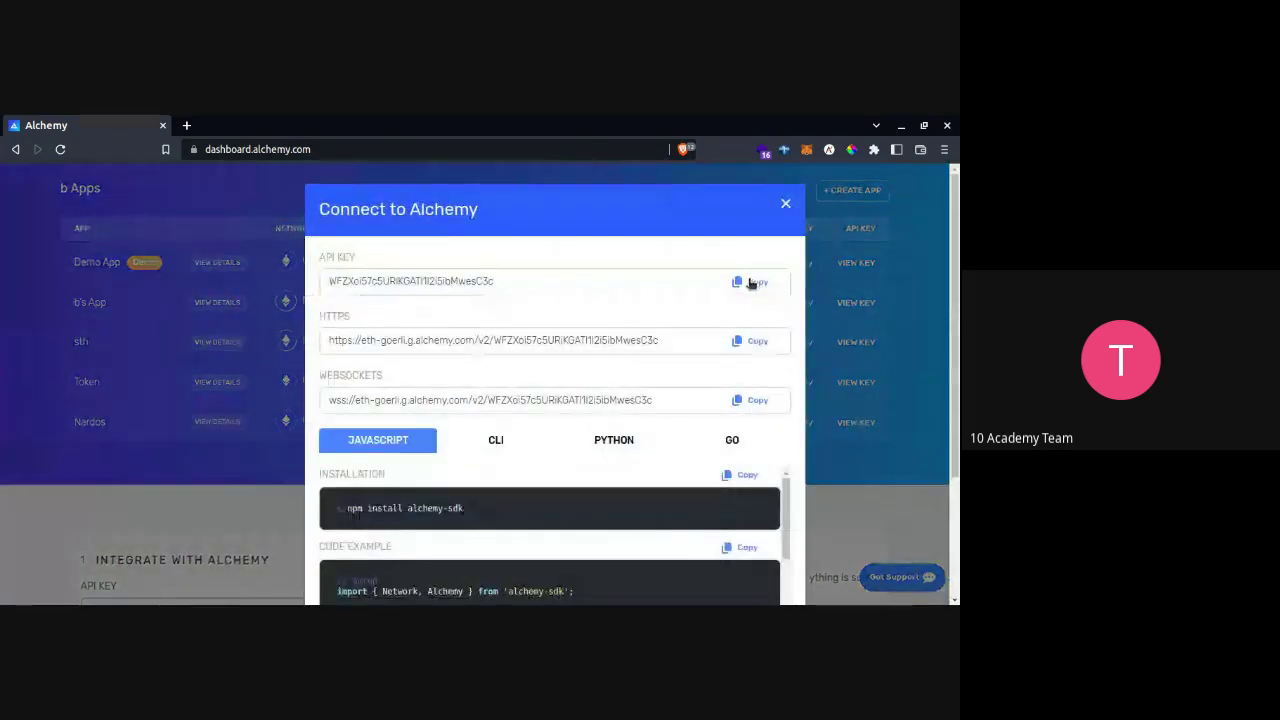
{"action": "left_click", "coordinate": [752, 283]}
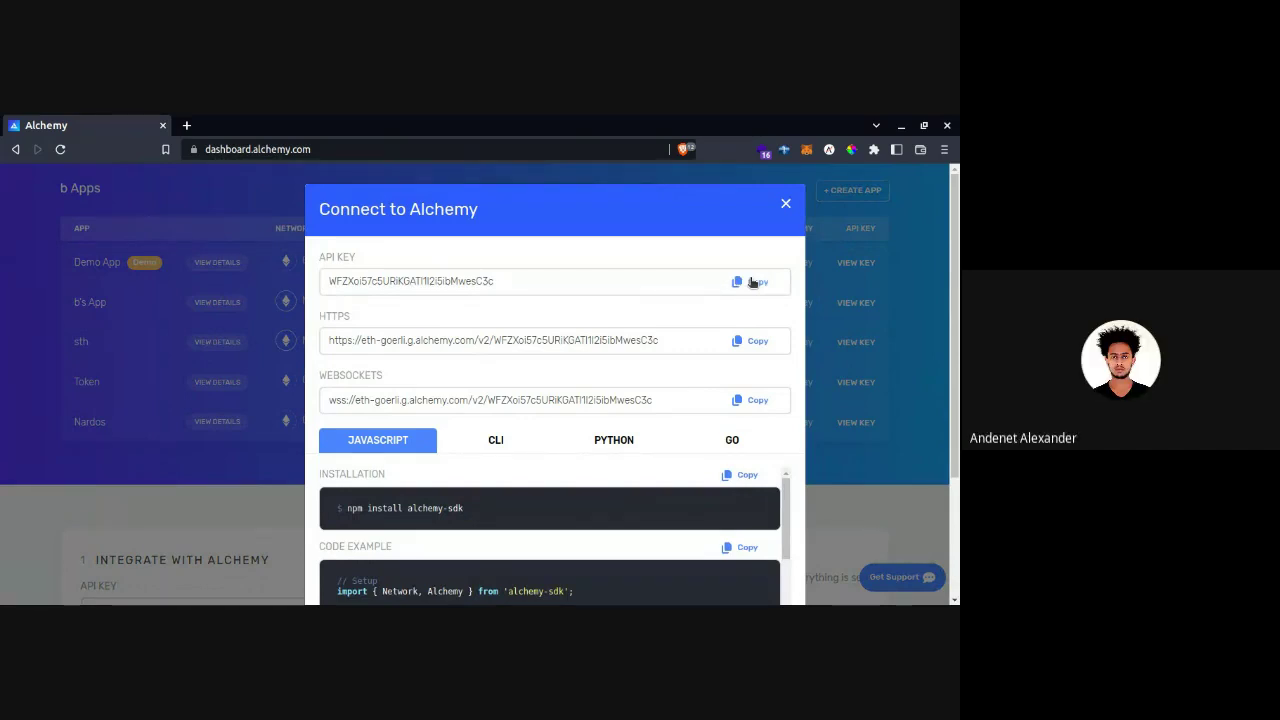
{"action": "left_click", "coordinate": [785, 204]}
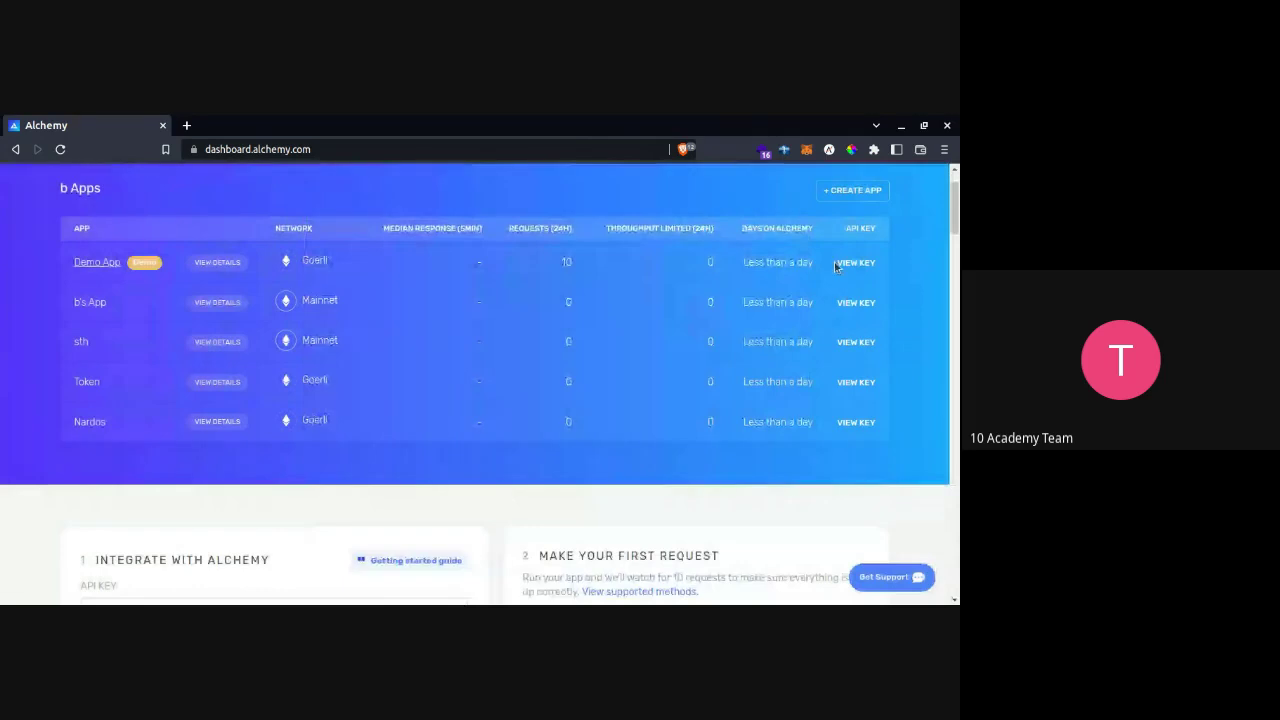
- Look through the Demo App's API key and connection details, and close them
{"action": "left_click", "coordinate": [857, 262]}
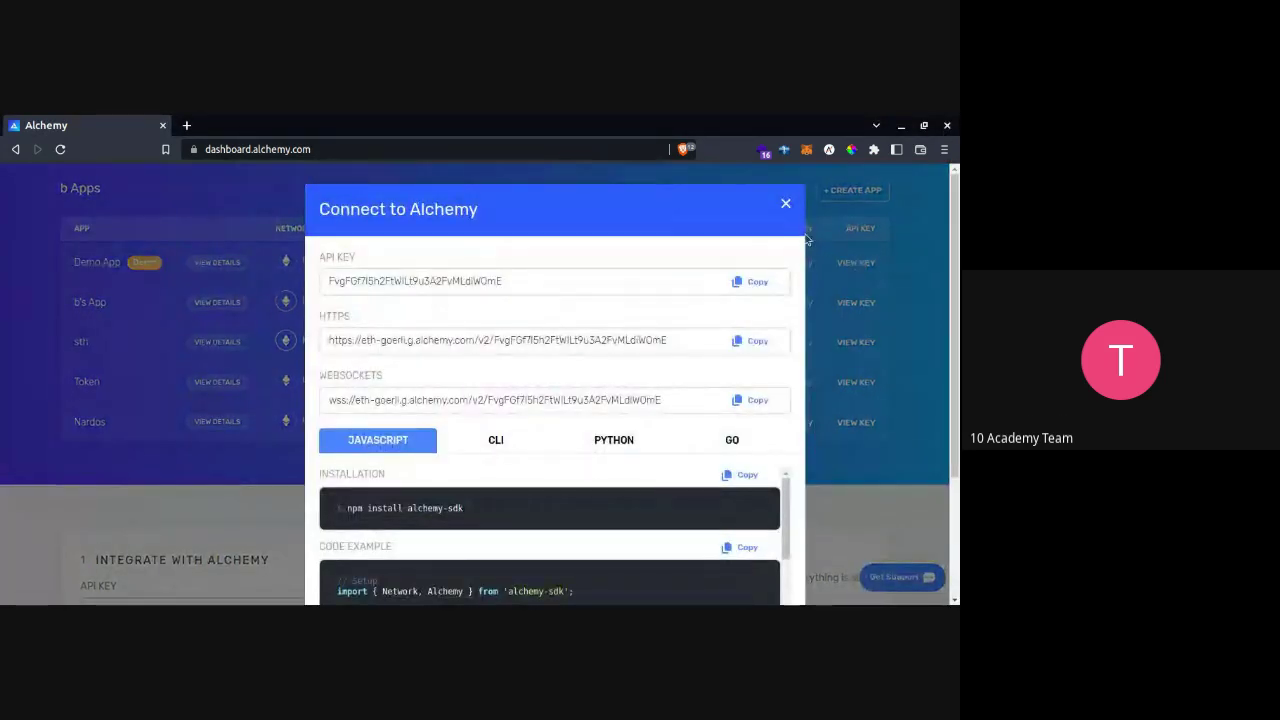
{"action": "scroll", "coordinate": [651, 406], "scroll_direction": "down", "scroll_amount": 2}
{"action": "scroll", "coordinate": [646, 428], "scroll_direction": "up", "scroll_amount": 2}
{"action": "left_click", "coordinate": [786, 205]}
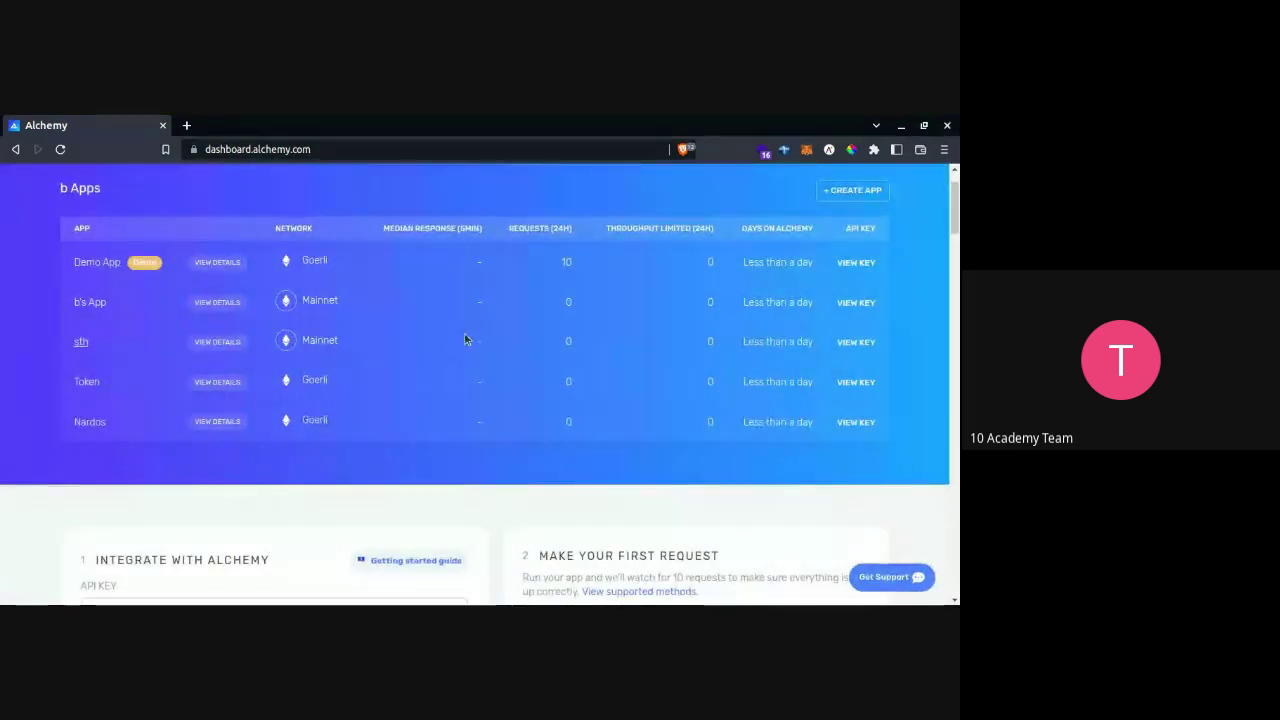
{"action": "scroll", "coordinate": [466, 430], "scroll_direction": "up", "scroll_amount": 1}
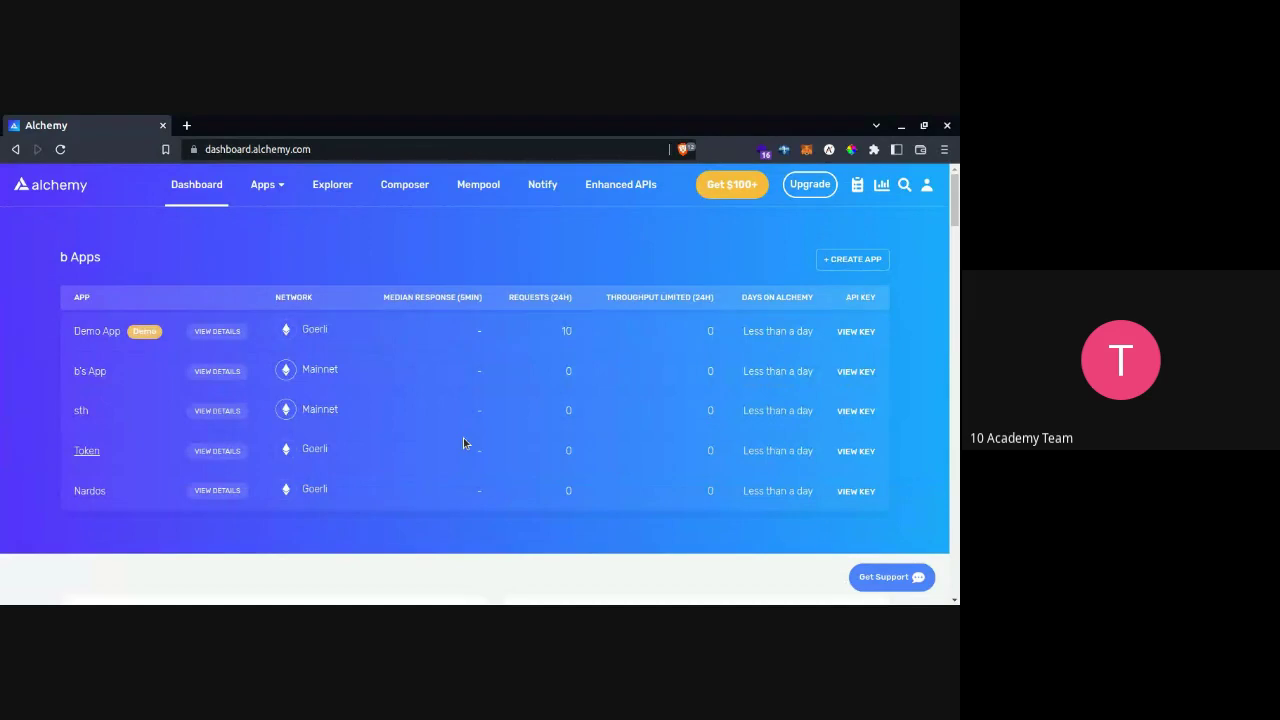
{"action": "scroll", "coordinate": [463, 443], "scroll_direction": "down", "scroll_amount": 1}
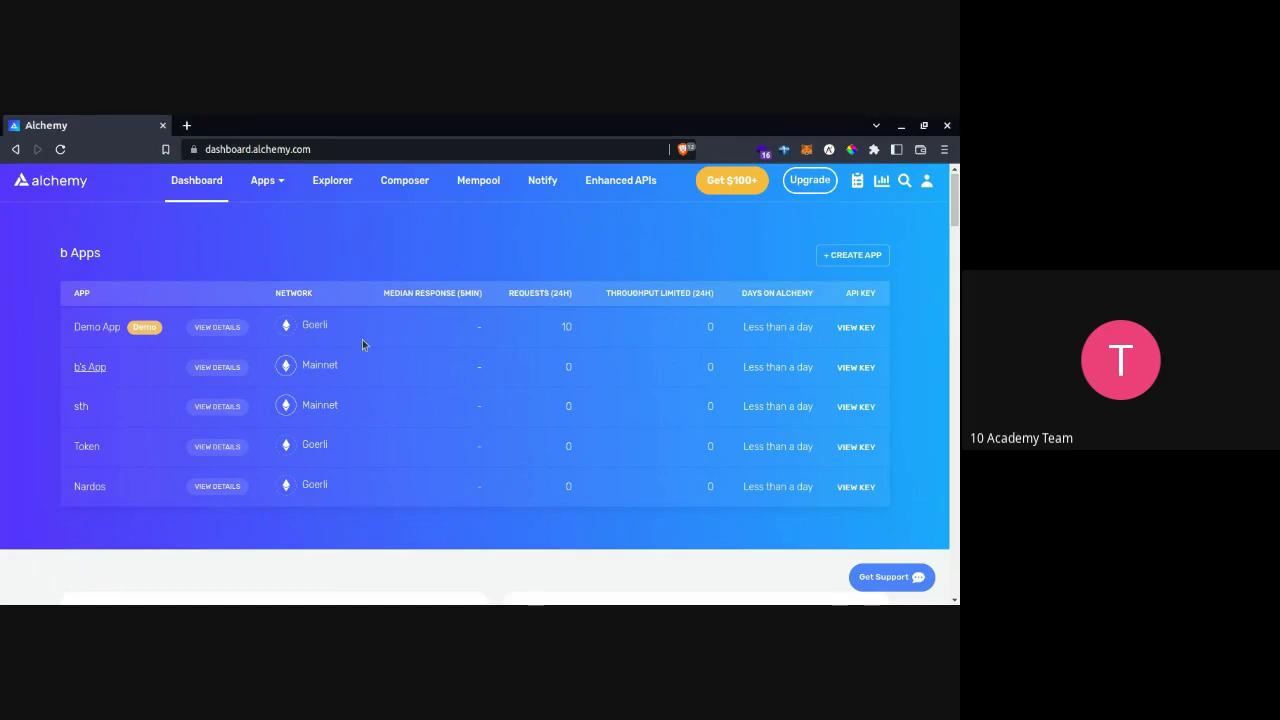
{"action": "left_click", "coordinate": [646, 141]}
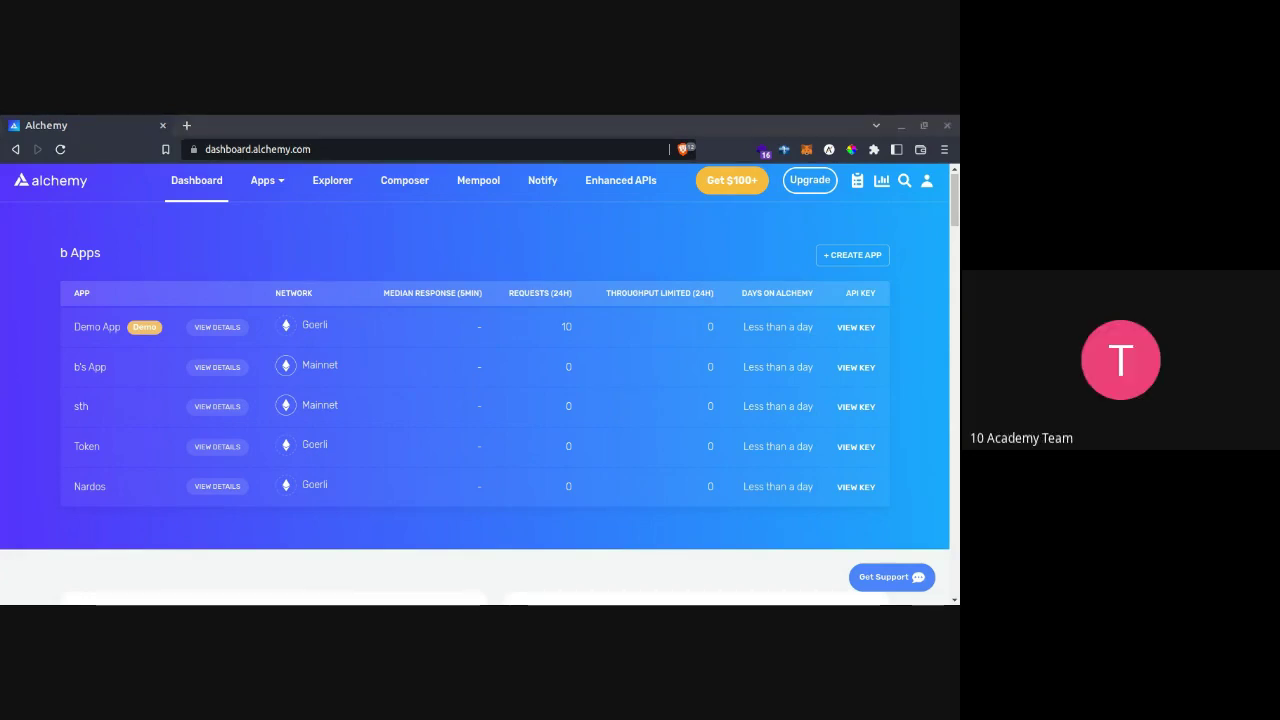
{"action": "left_click", "coordinate": [329, 586]}
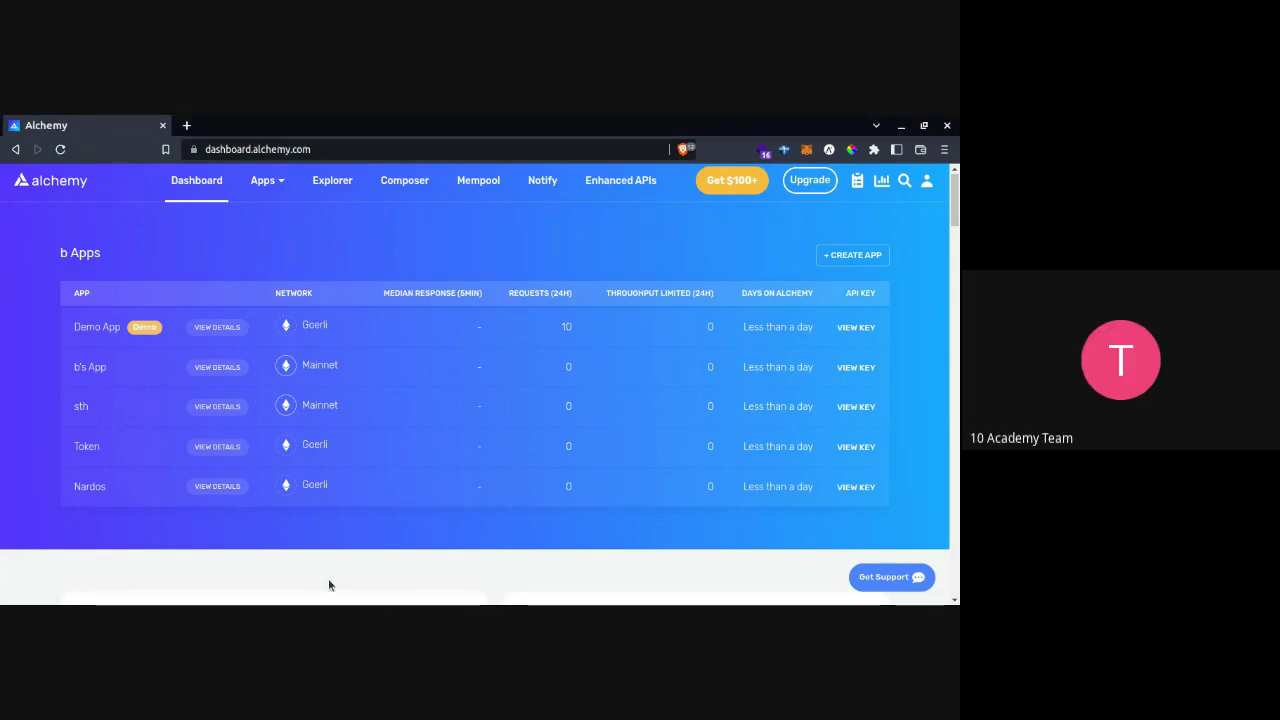
- Copy the Demo App's API key and close its connection details
{"action": "left_click", "coordinate": [858, 327]}
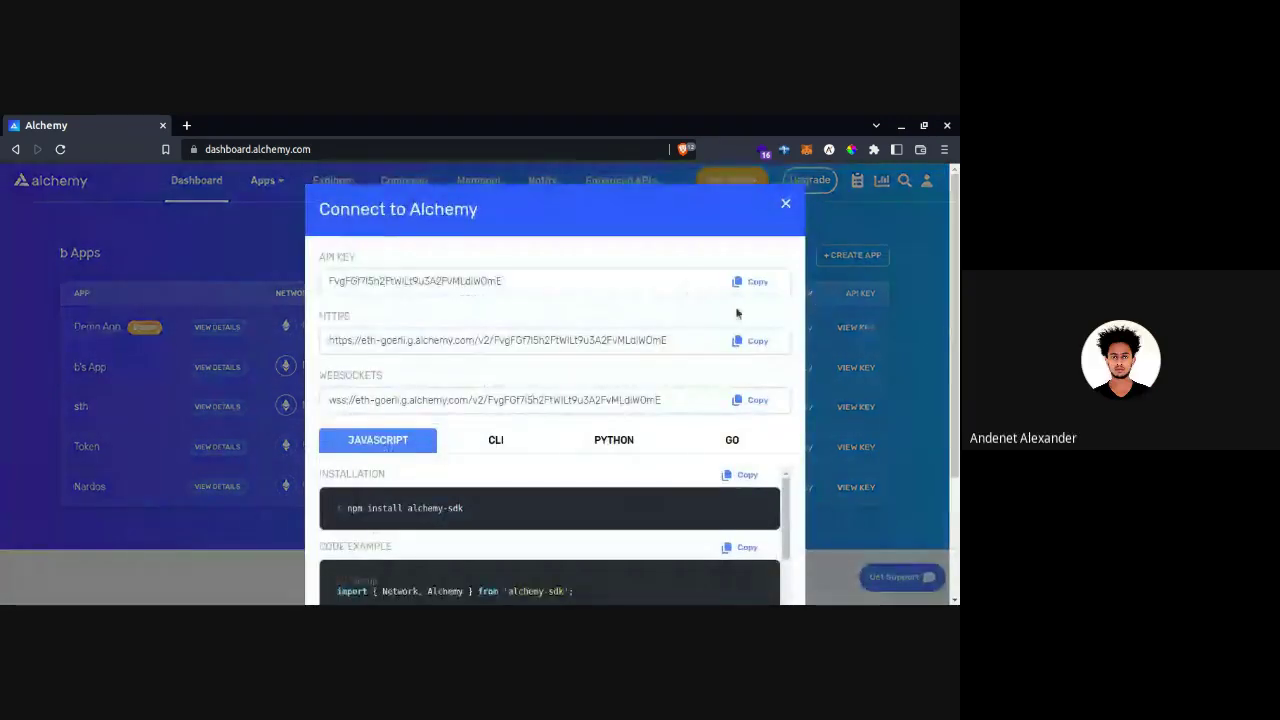
{"action": "left_click", "coordinate": [757, 282]}
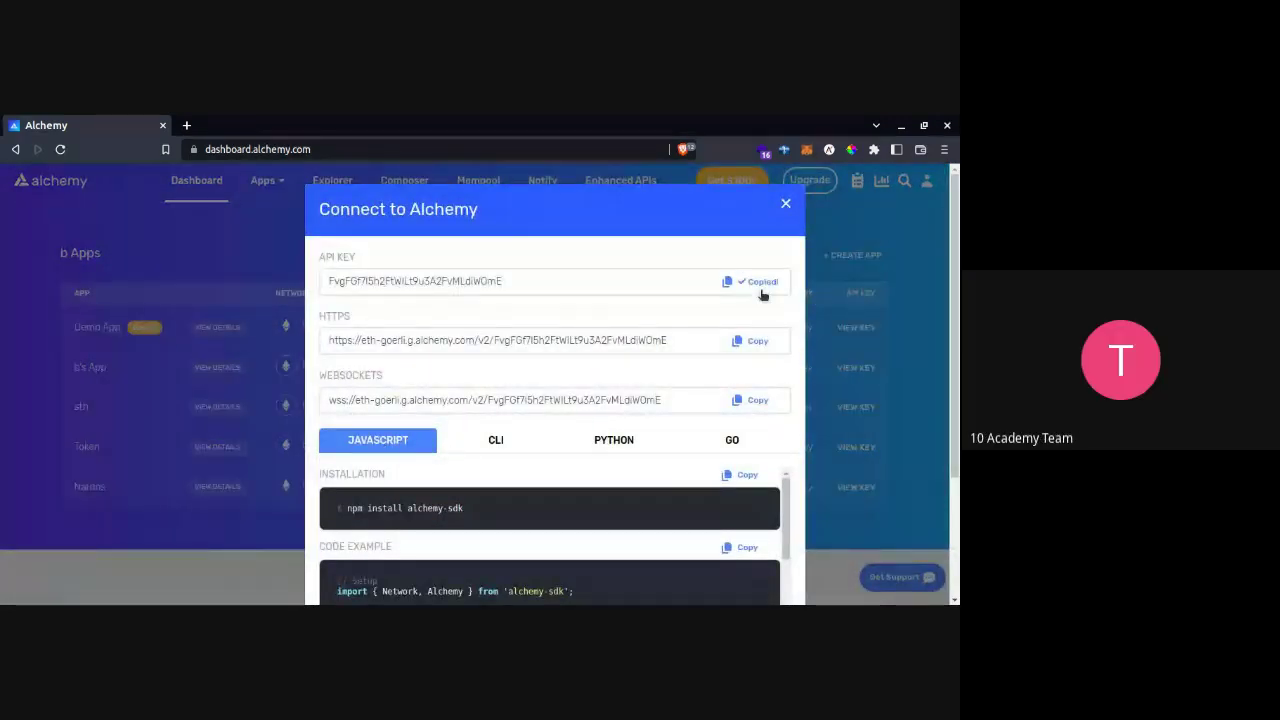
{"action": "left_click", "coordinate": [785, 203]}
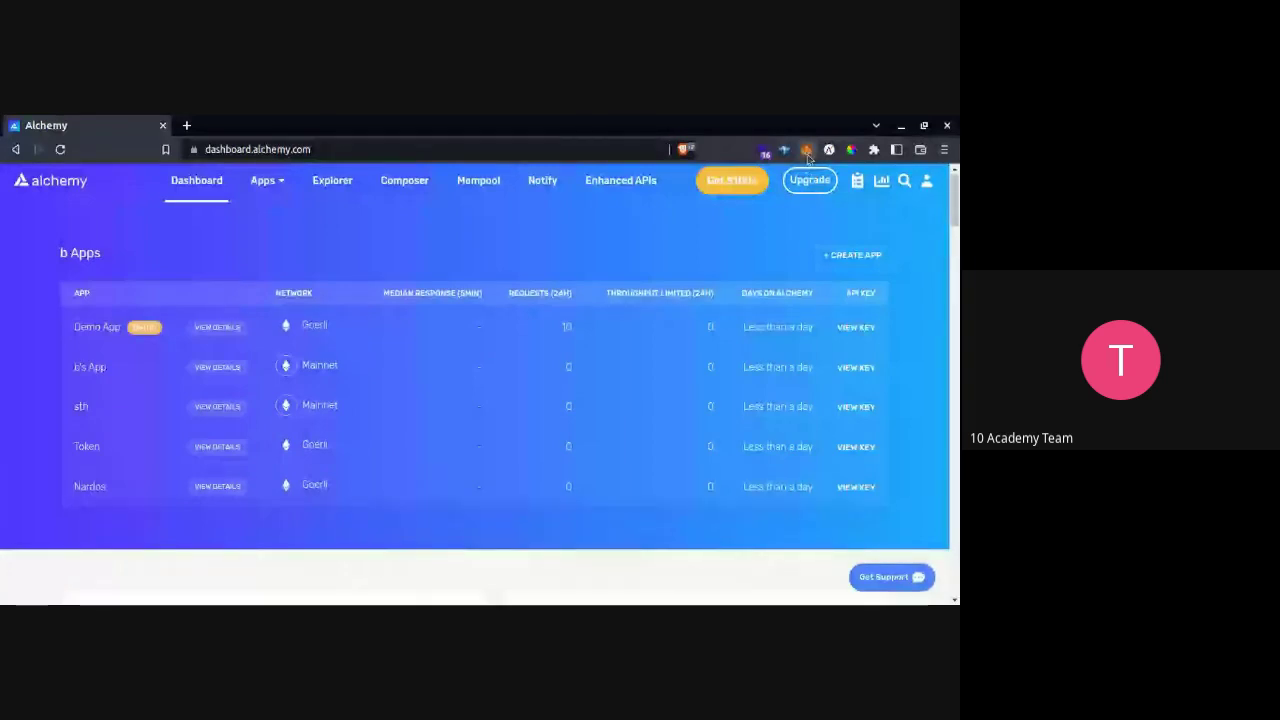
- Look at the Goerli test network account in the MetaMask wallet, and close the wallet
{"action": "left_click", "coordinate": [806, 150]}
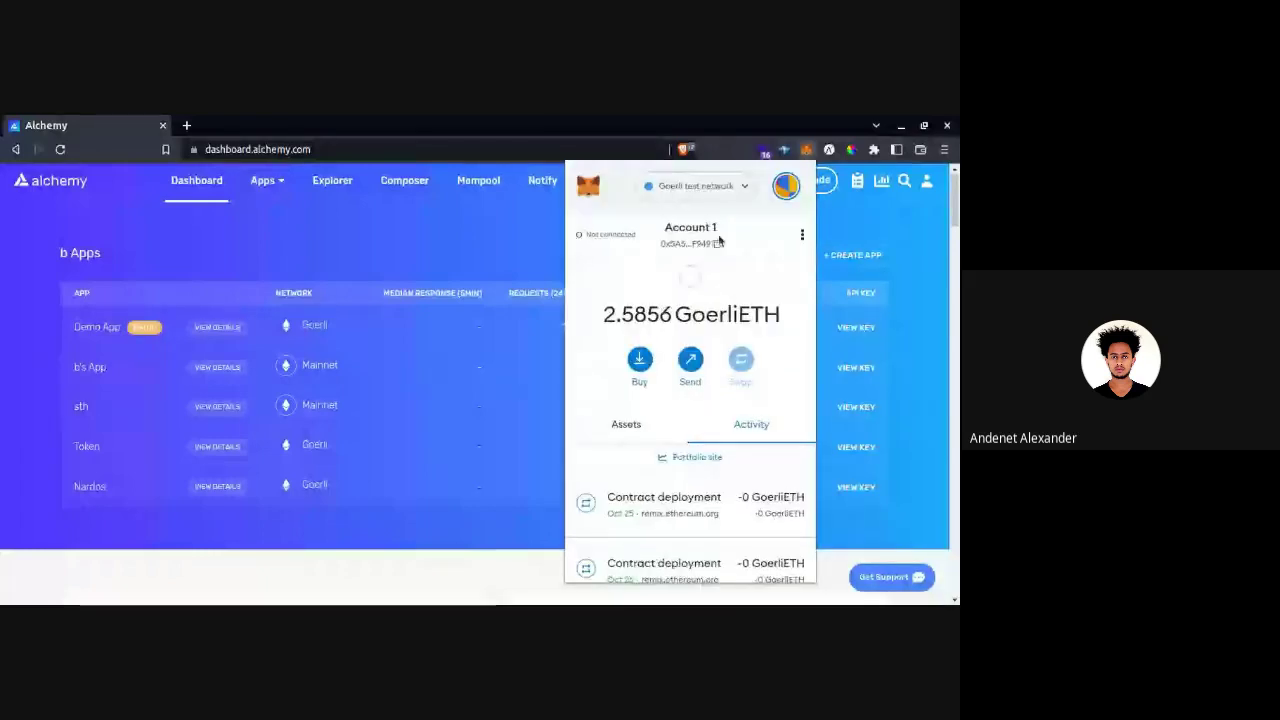
{"action": "left_click", "coordinate": [851, 230]}
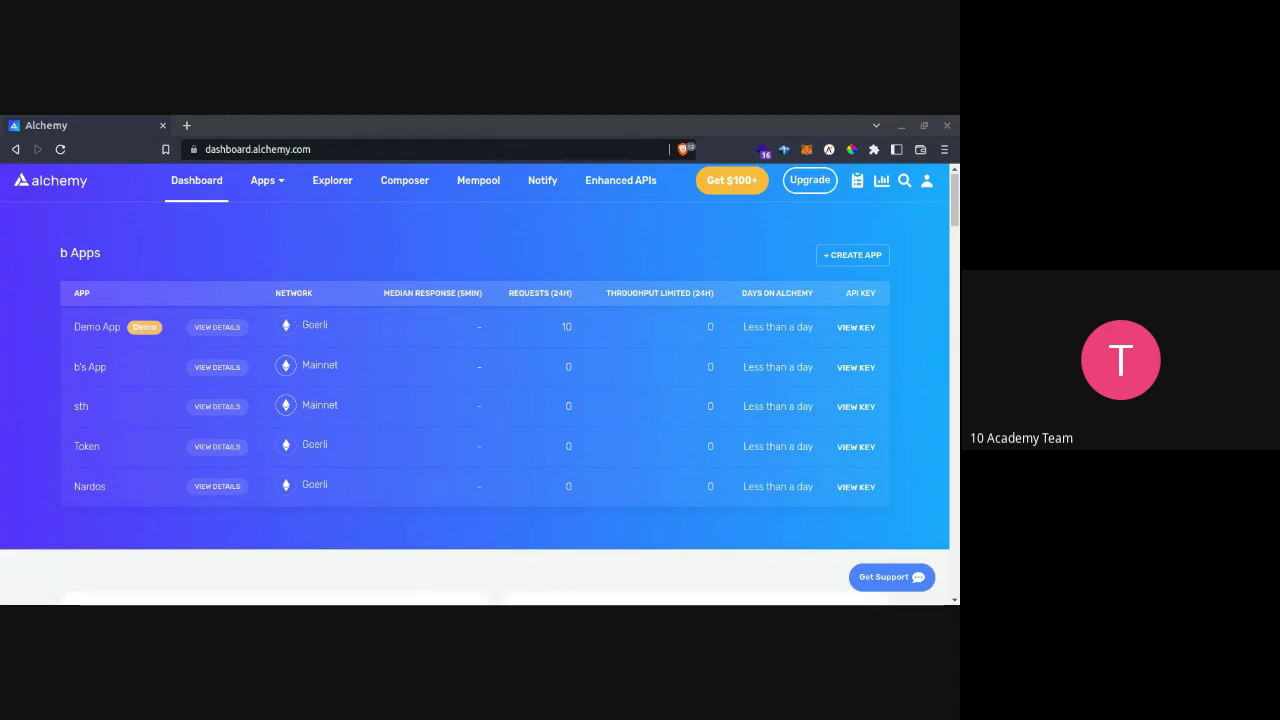
{"action": "left_click", "coordinate": [452, 445]}
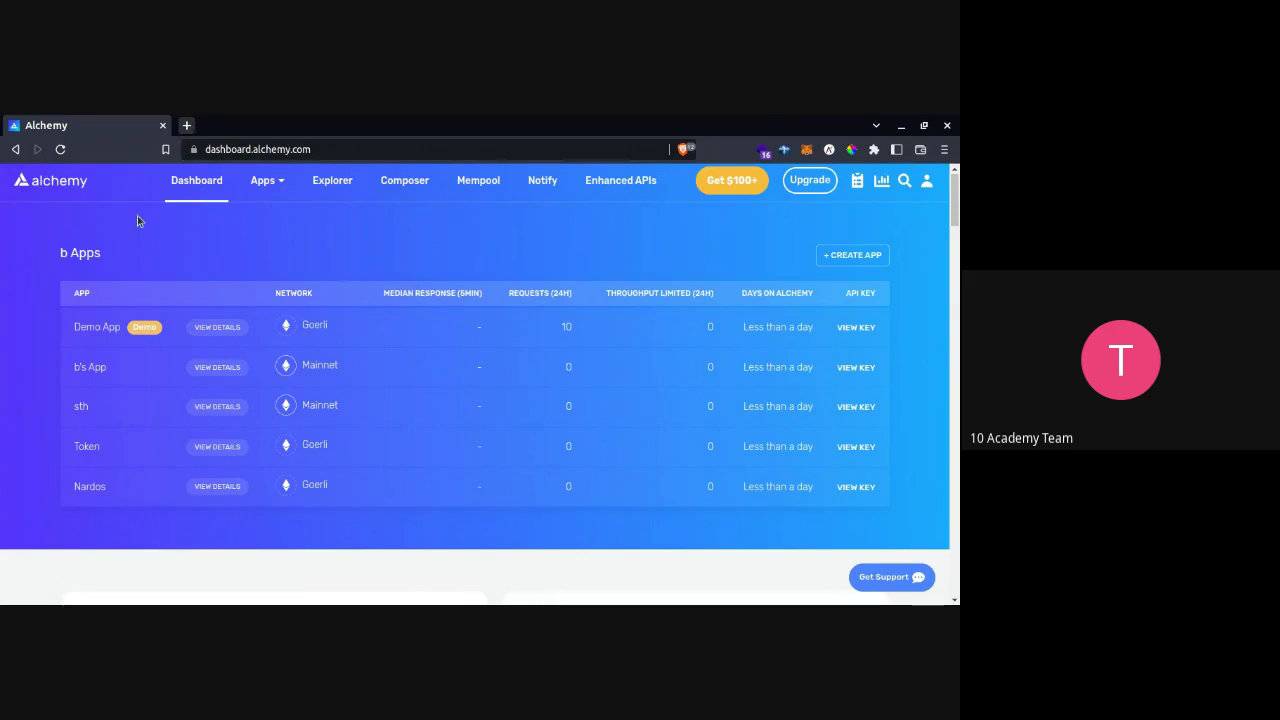
{"action": "double_click", "coordinate": [195, 134]}
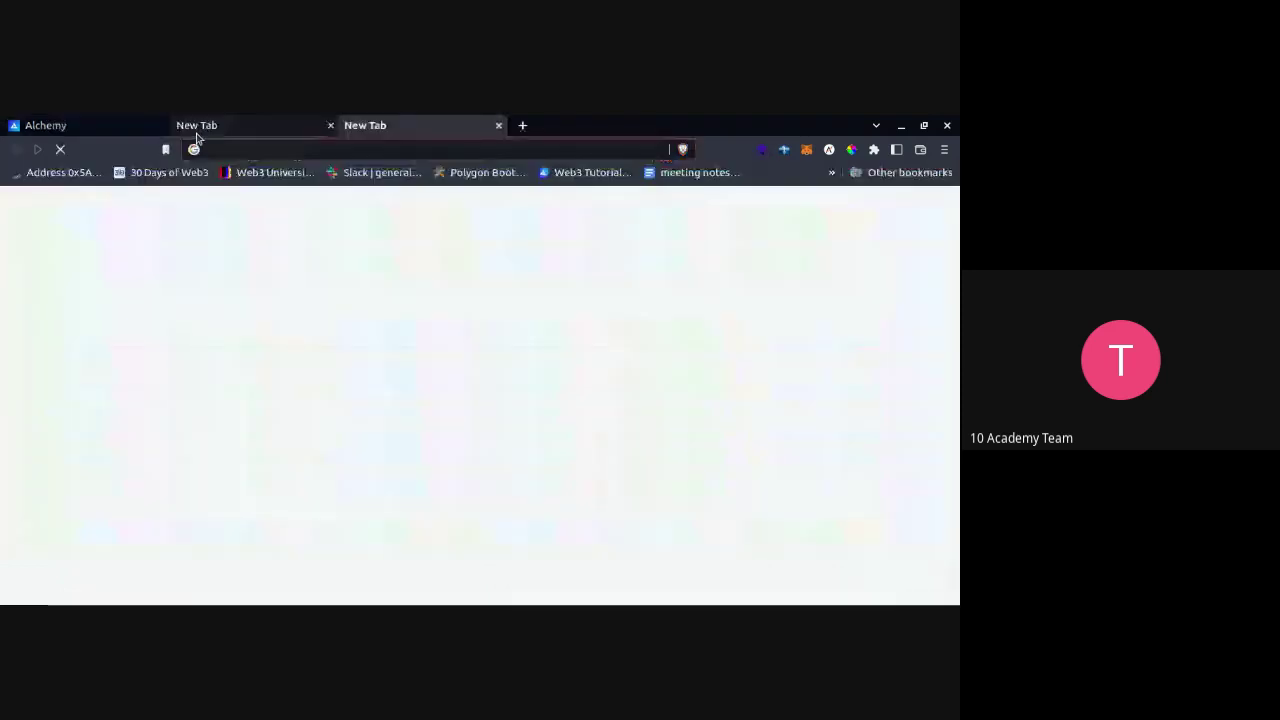
{"action": "key", "text": "ctrl+v"}
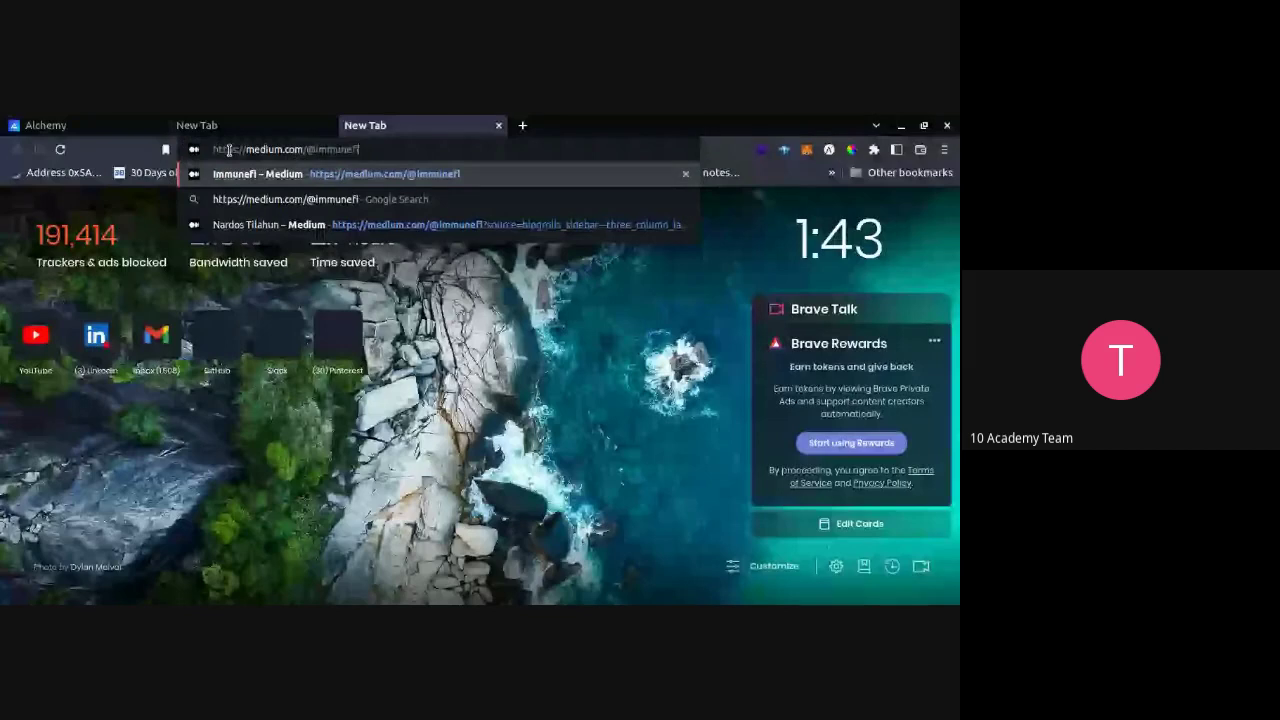
{"action": "key", "text": "Return"}
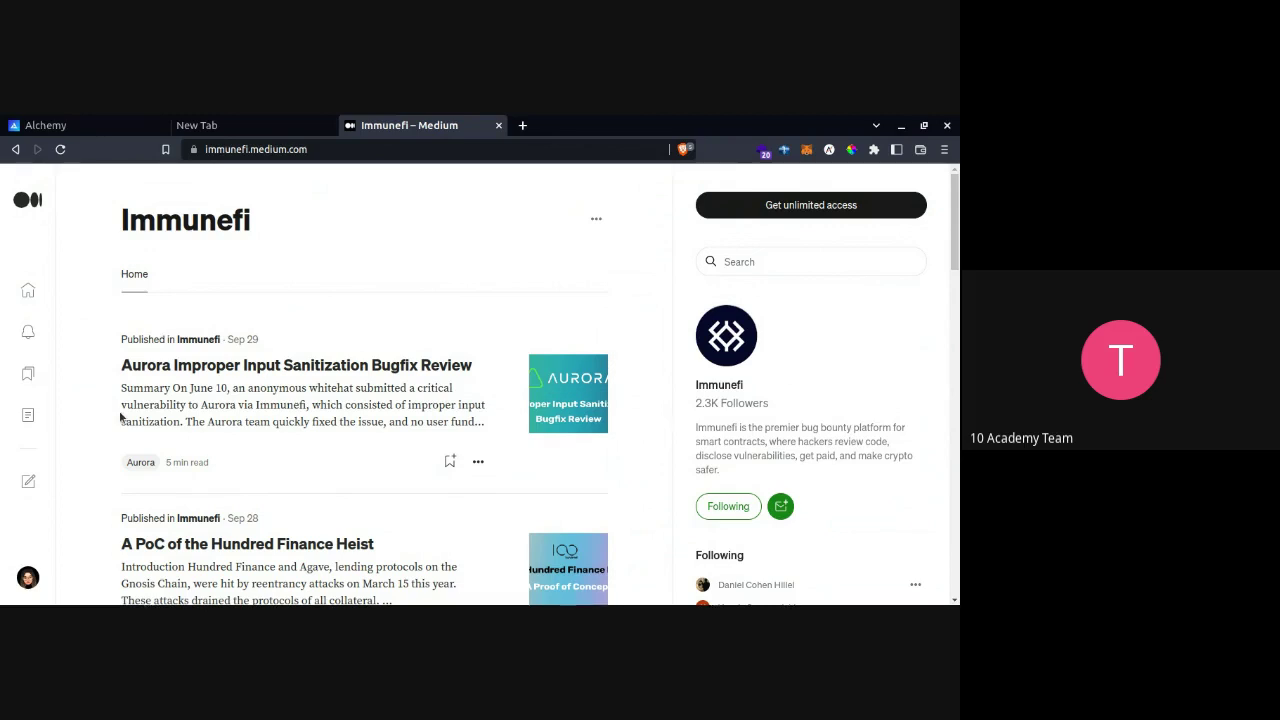
{"action": "scroll", "coordinate": [96, 420], "scroll_direction": "down", "scroll_amount": 1}
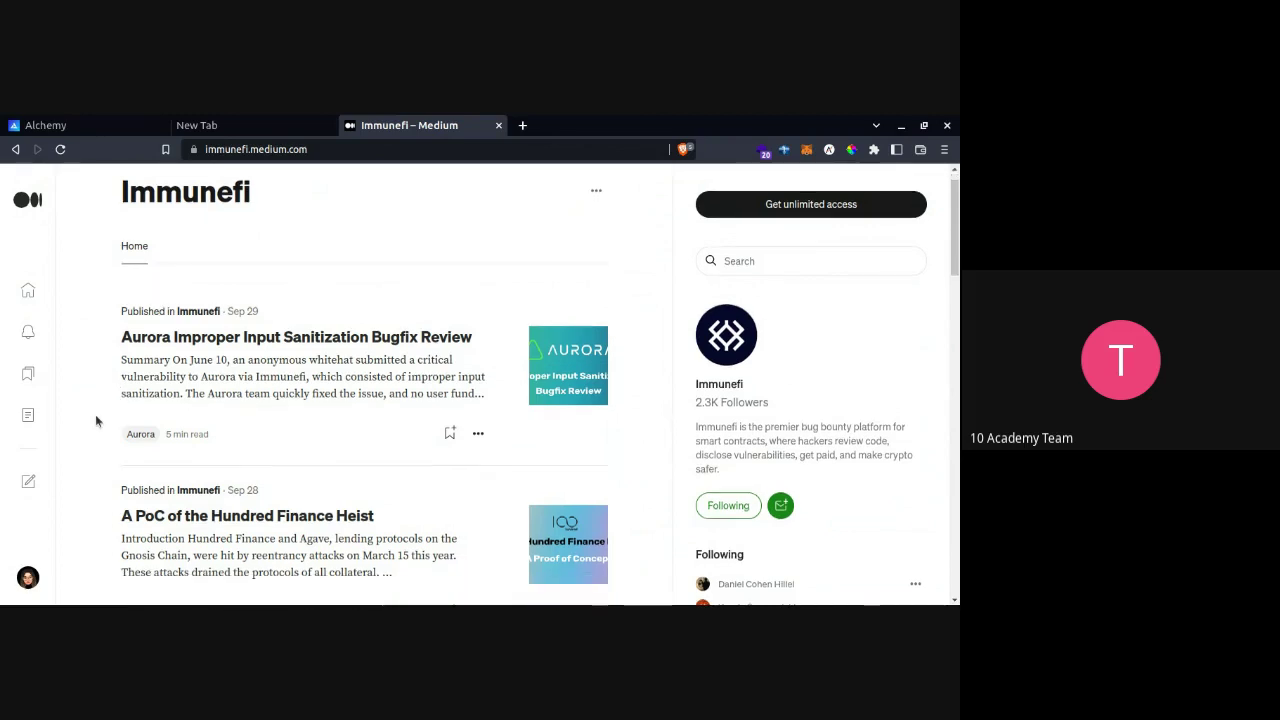
{"action": "scroll", "coordinate": [95, 421], "scroll_direction": "down", "scroll_amount": 3}
{"action": "scroll", "coordinate": [95, 421], "scroll_direction": "up", "scroll_amount": 2}
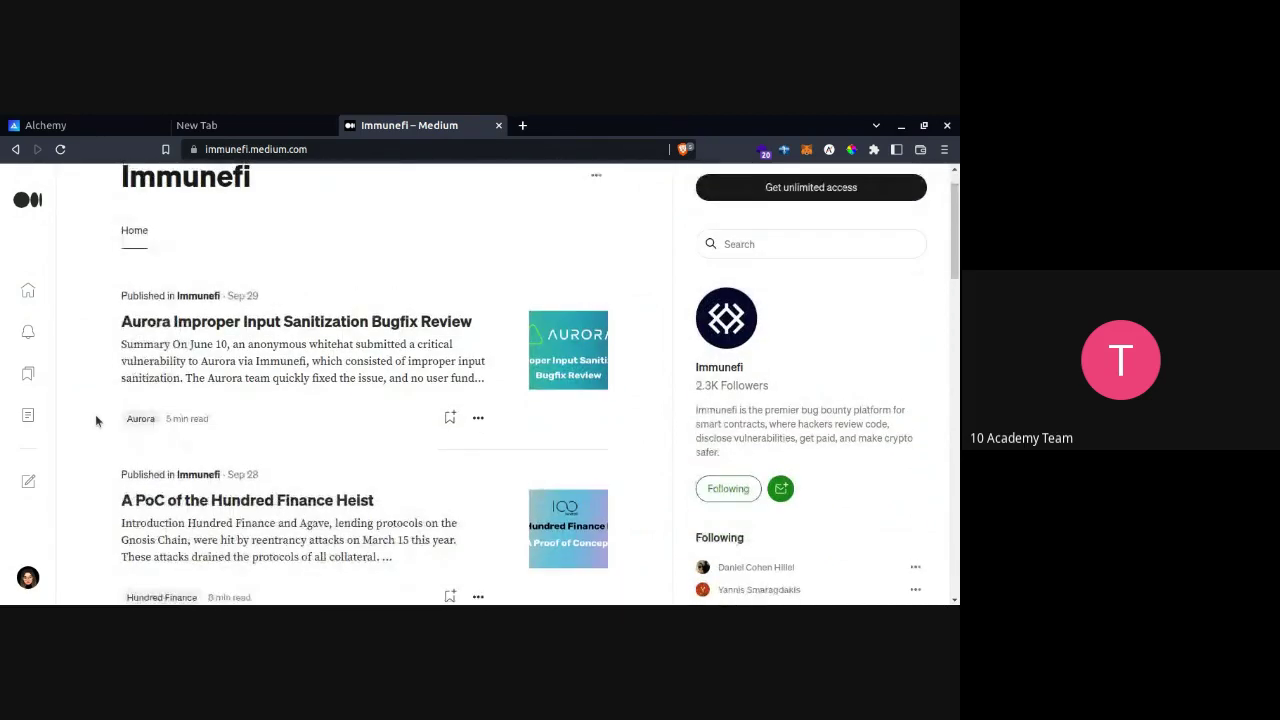
{"action": "scroll", "coordinate": [95, 420], "scroll_direction": "down", "scroll_amount": 1}
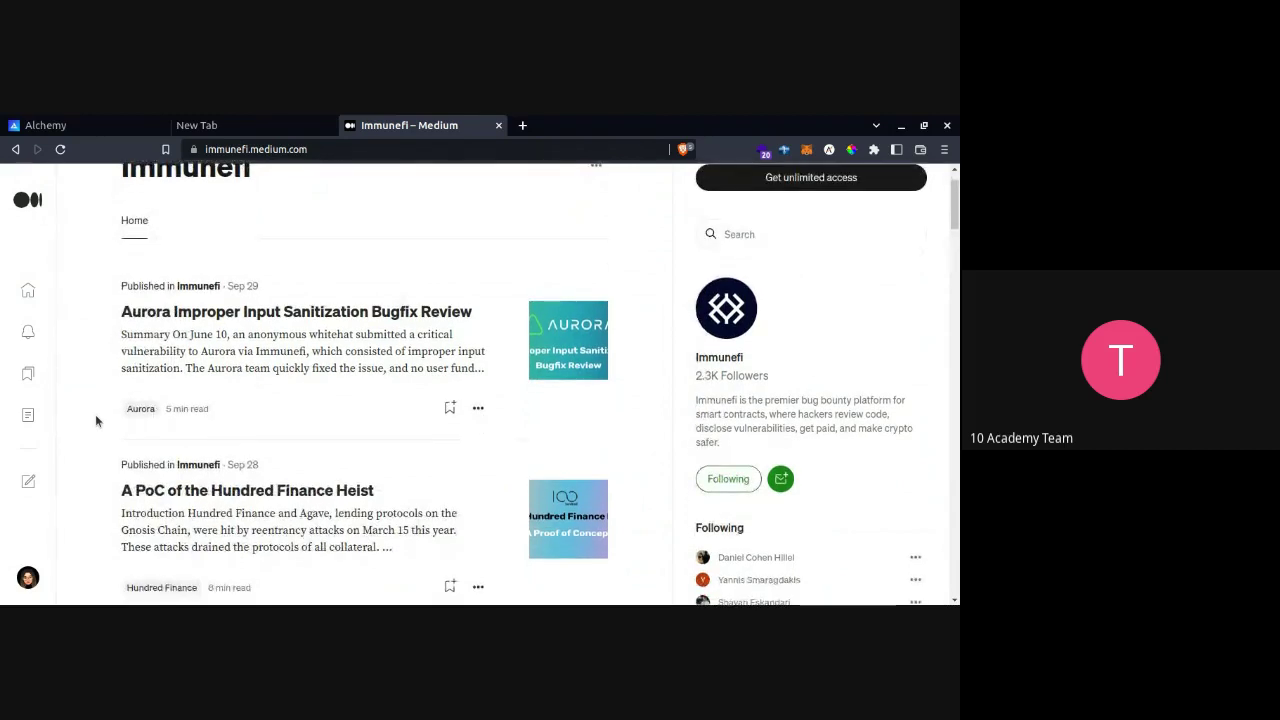